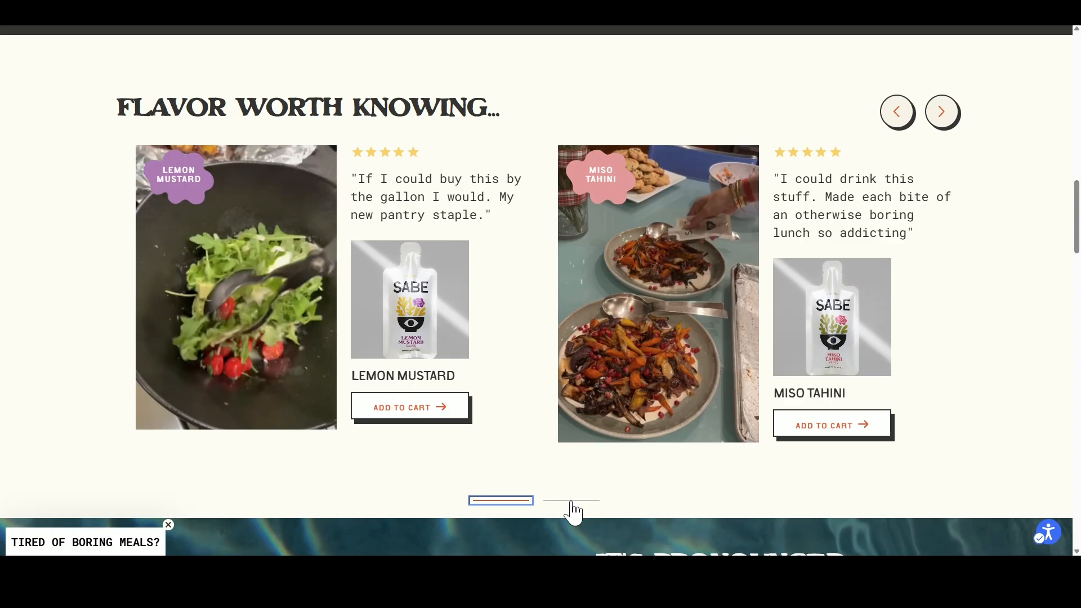
Page through the reference store's Flavor Worth Knowing testimonial slider to examine its second and first slides.
left_click(572, 501)
left_click(500, 501)
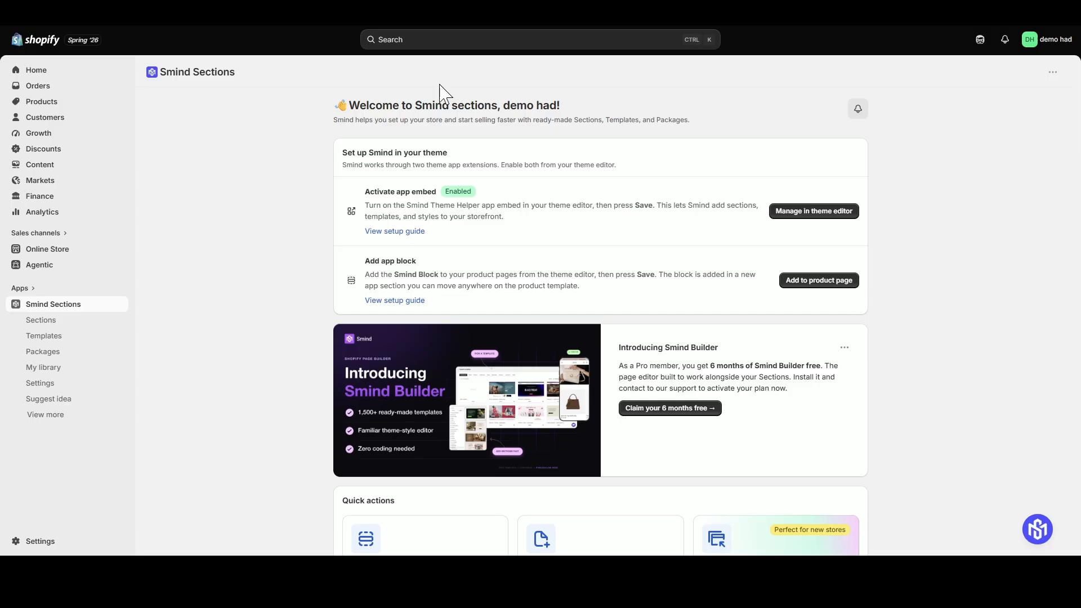
Open the Smind Sections library in the Shopify admin and filter it to the Video category.
left_click(65, 326)
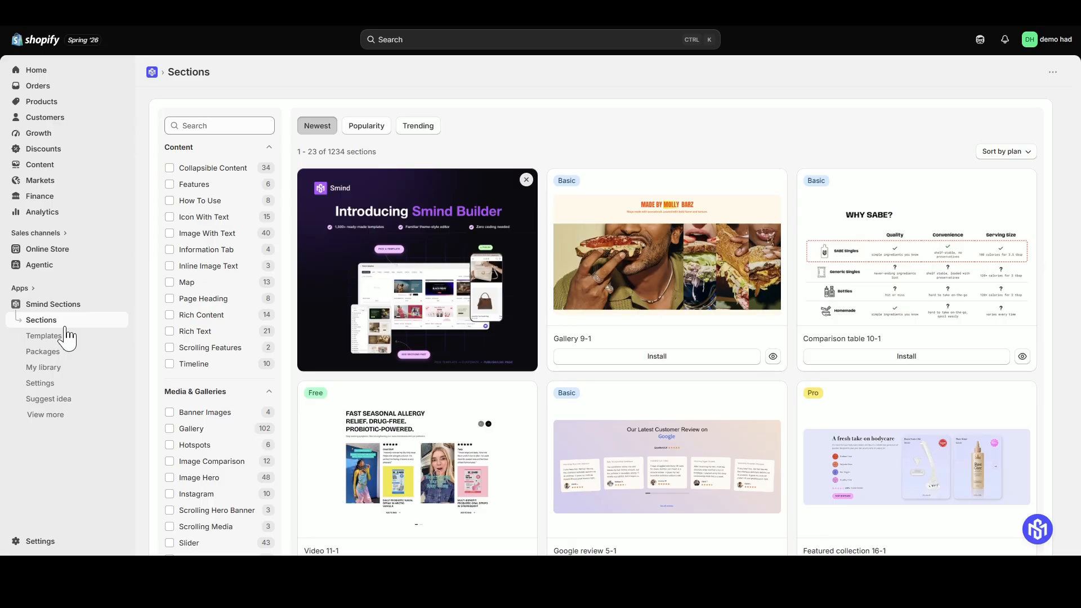
scroll(236, 410, "down", 3)
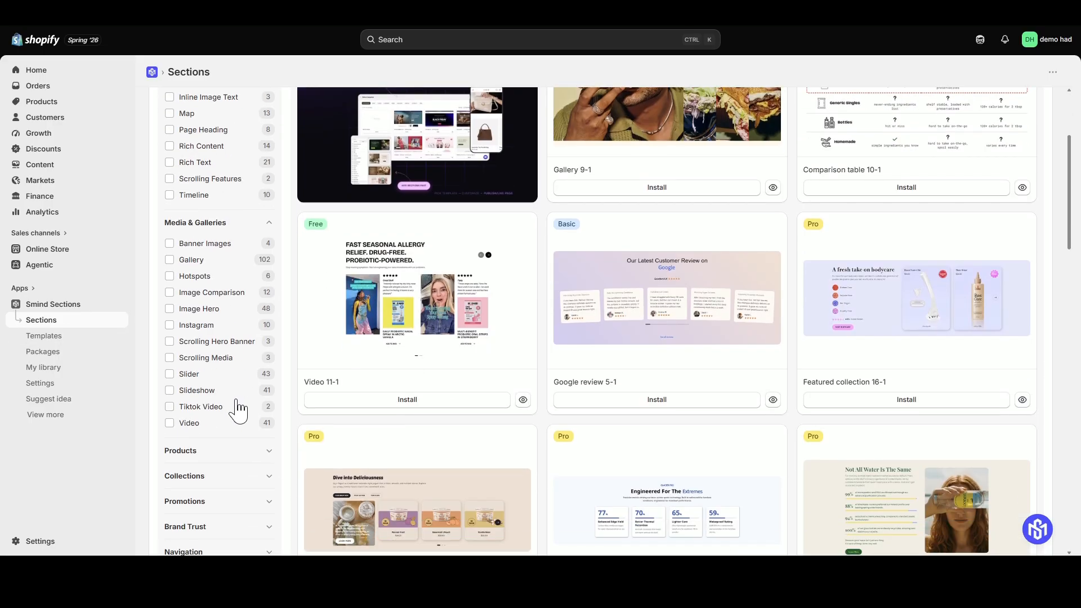
left_click(189, 428)
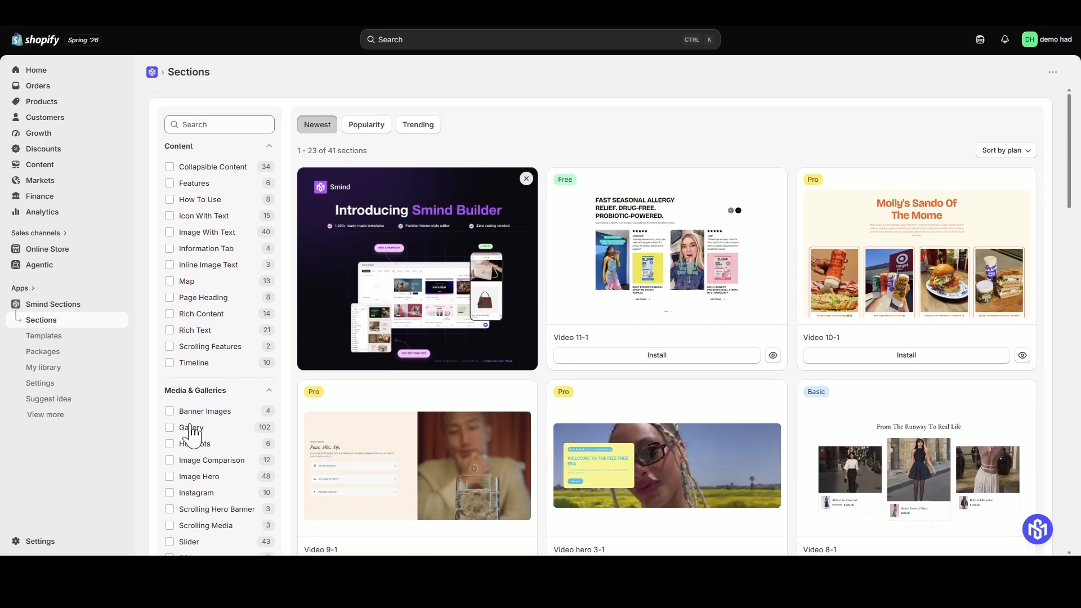
Preview the free Video 11-1 section and examine the second page of its slider.
left_click(655, 228)
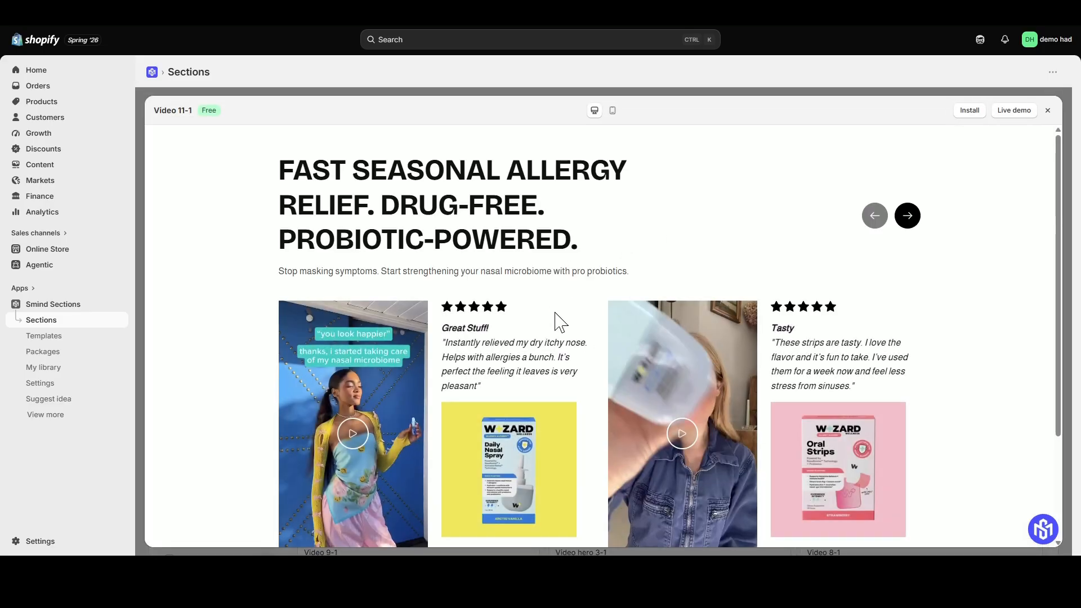
scroll(561, 324, "down", 3)
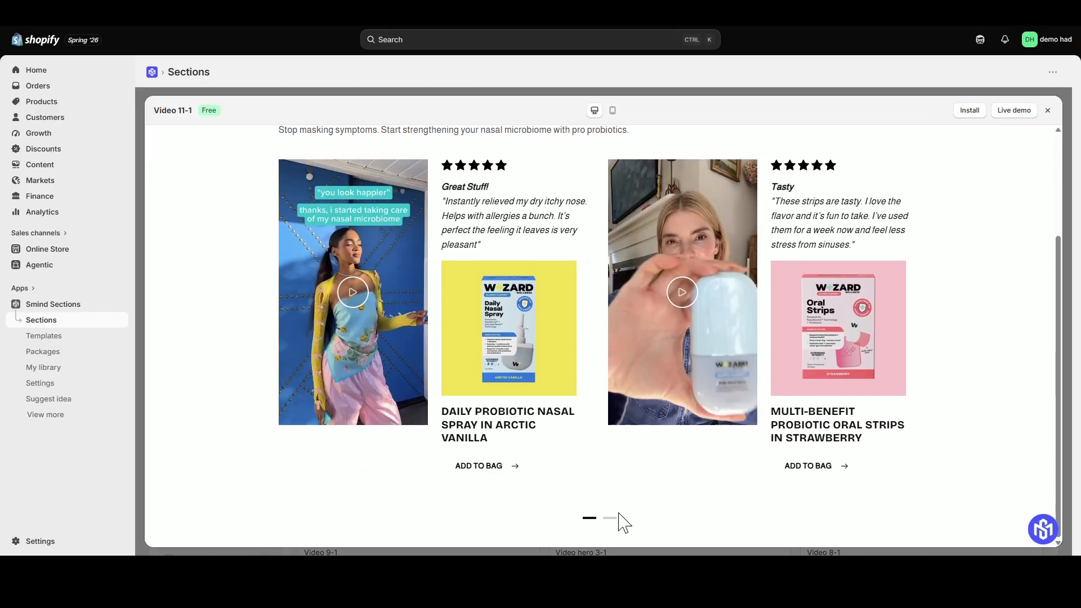
left_click(609, 518)
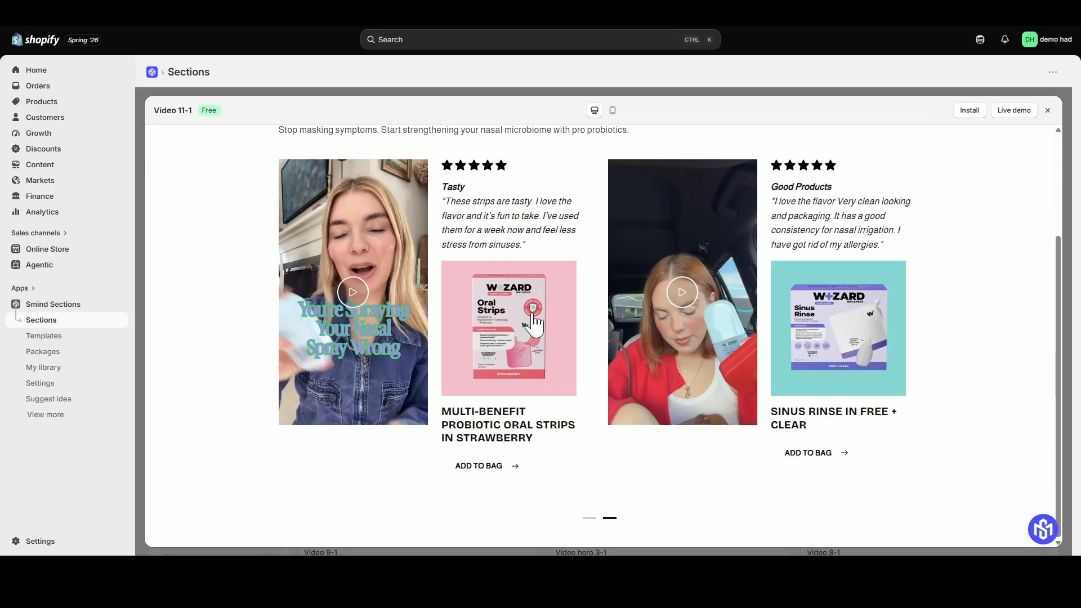
Install the Video 11-1 section and open the store's home page in the theme editor.
scroll(957, 168, "up", 3)
left_click(969, 111)
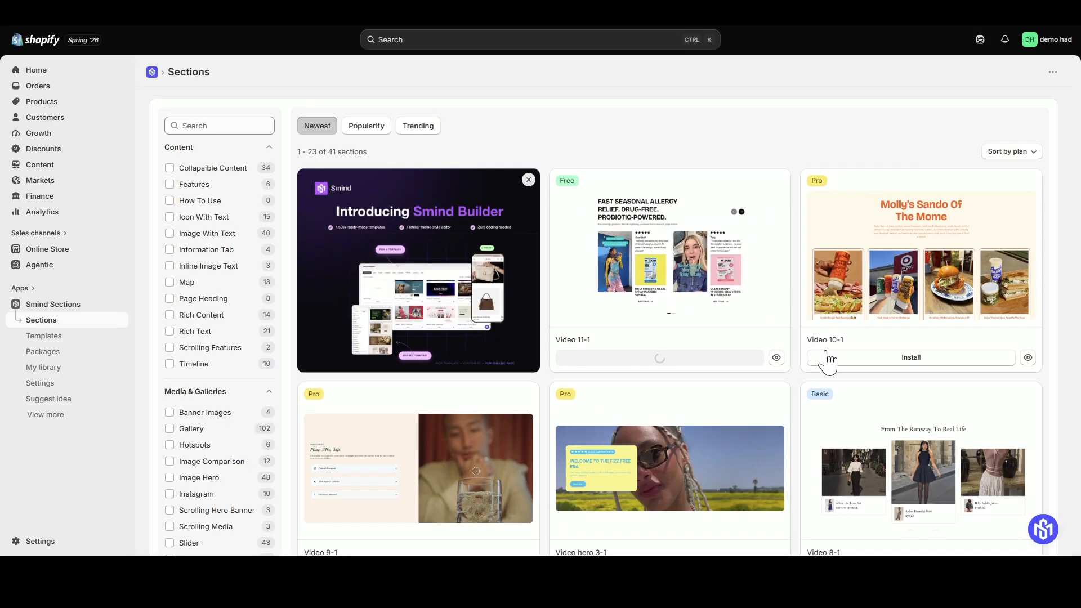
left_click(716, 363)
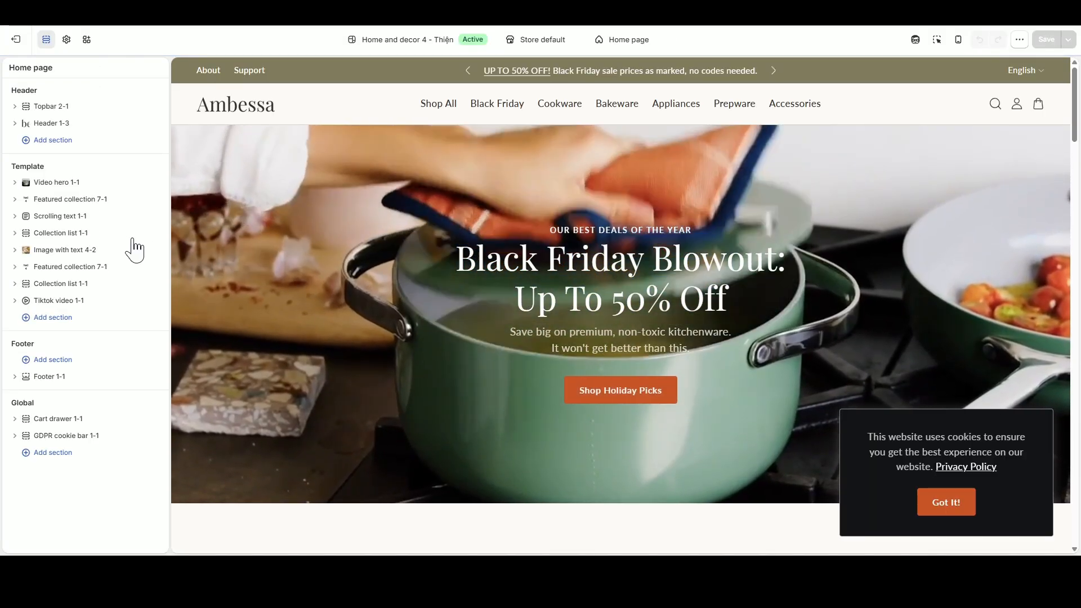
Search the available sections for "Video" and add Video 11-1 directly below the second Featured collection 7-1 section.
scroll(390, 331, "down", 12)
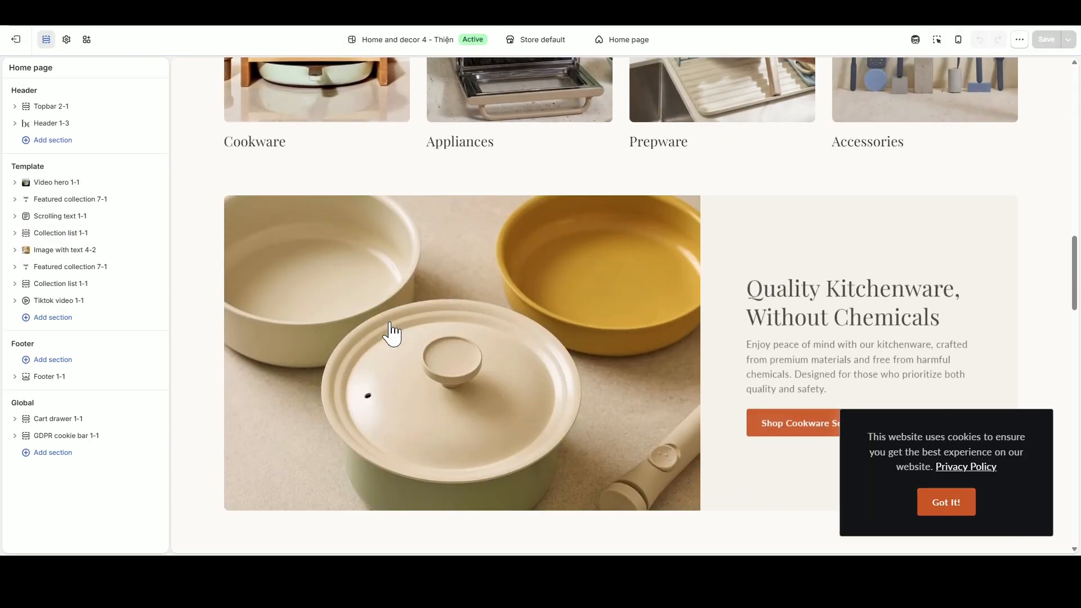
scroll(390, 330, "down", 6)
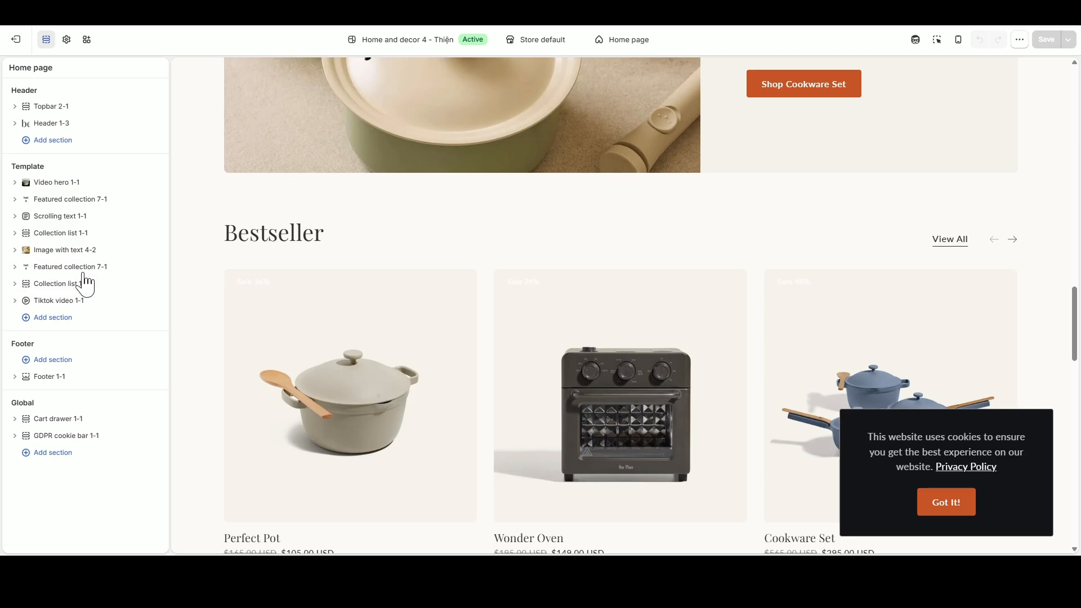
left_click(85, 275)
type("Vi")
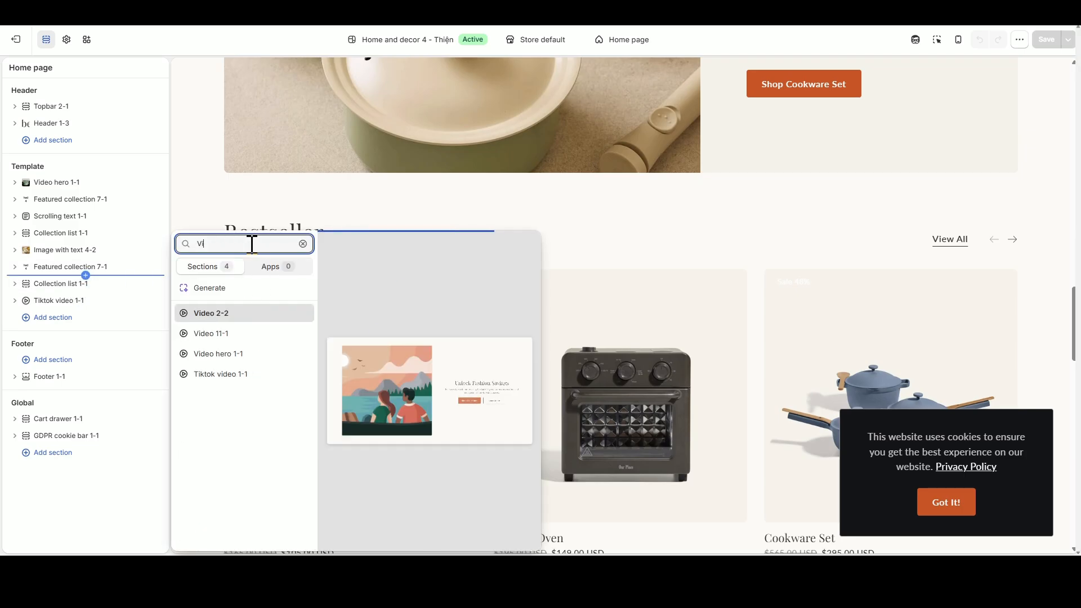
type("deo")
left_click(230, 352)
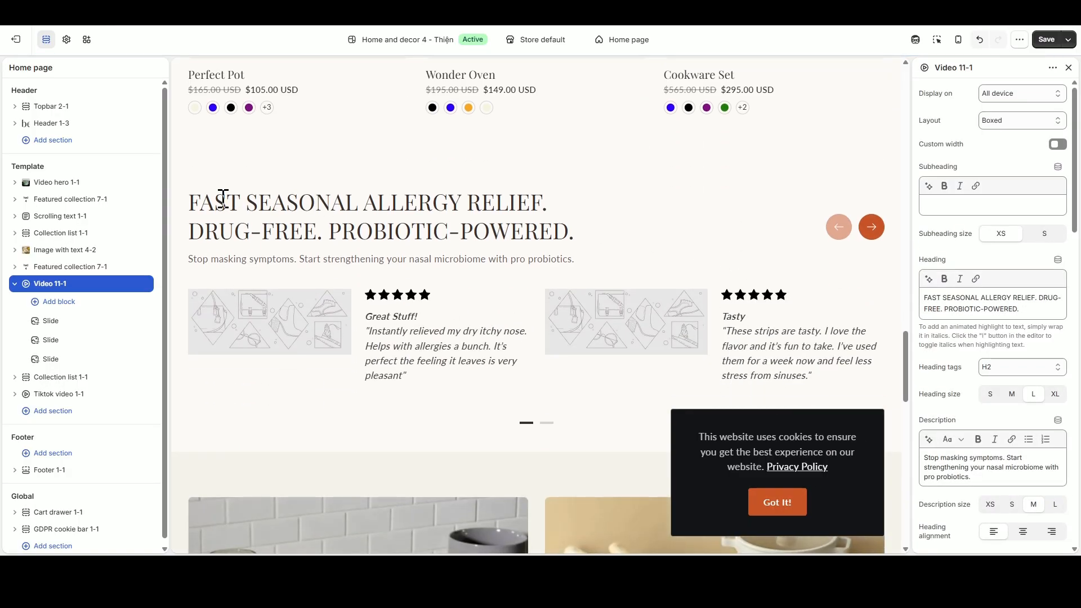
Replace the Video 11-1 section's heading with "FLAVOR WORTH KNOWING" and make it bold.
left_click_drag(223, 199, 594, 243)
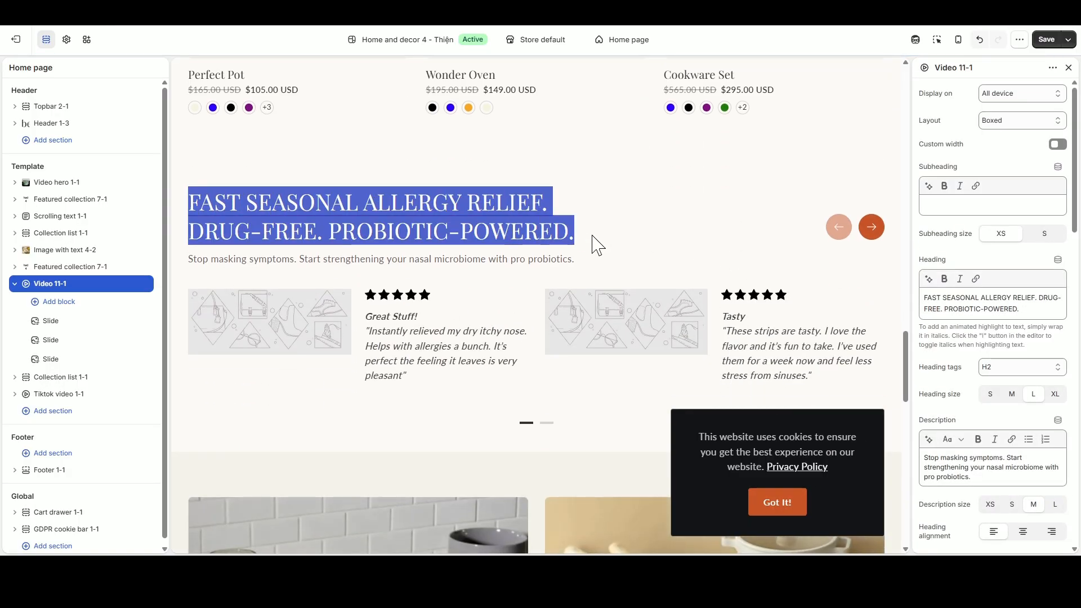
triple_click(1032, 313)
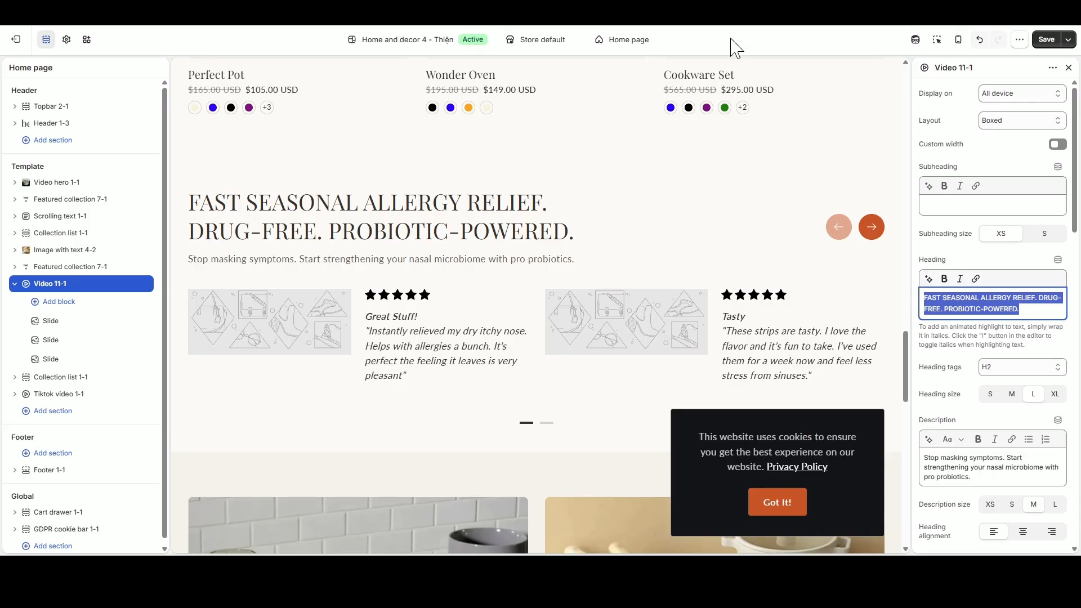
type("FLAVOR WORTH KNOW")
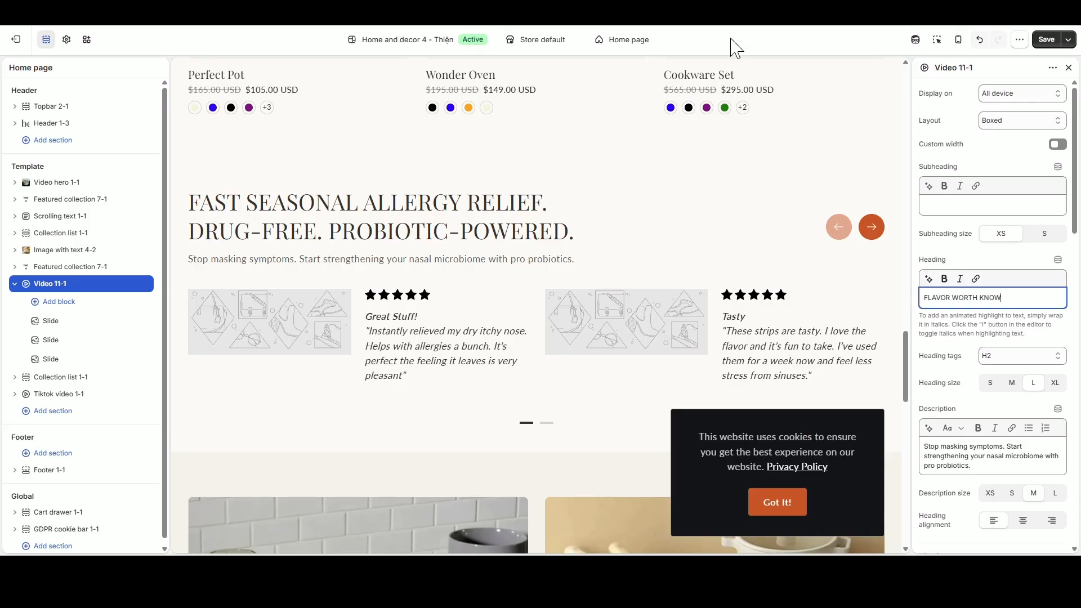
type("ING")
left_click(995, 266)
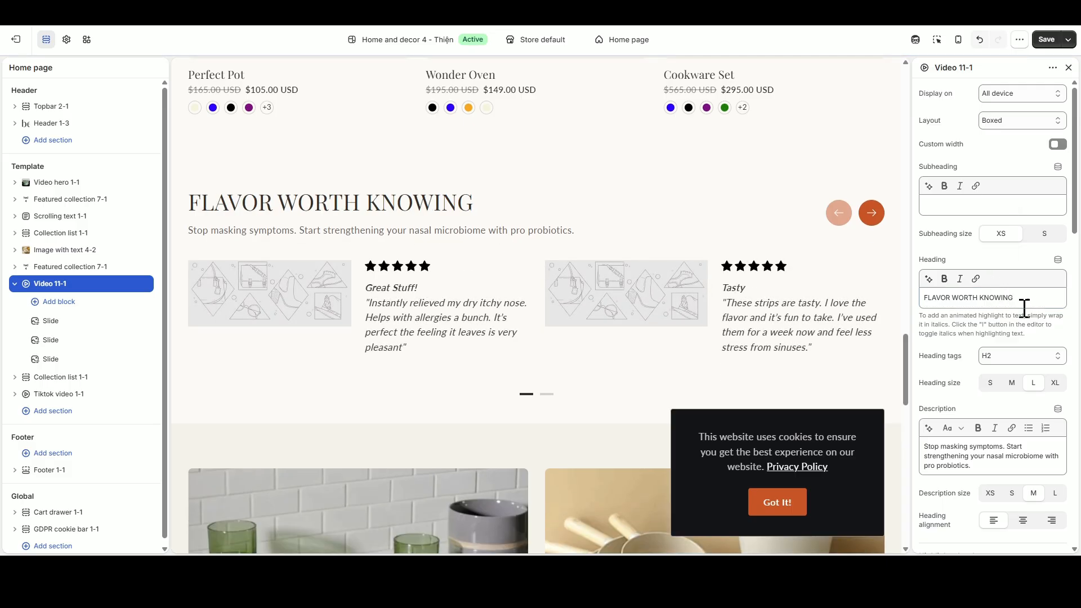
left_click_drag(1021, 298, 922, 298)
left_click(948, 285)
Clear the Video 11-1 section's description text and accept the cookie notice in the store preview.
scroll(1030, 327, "down", 1)
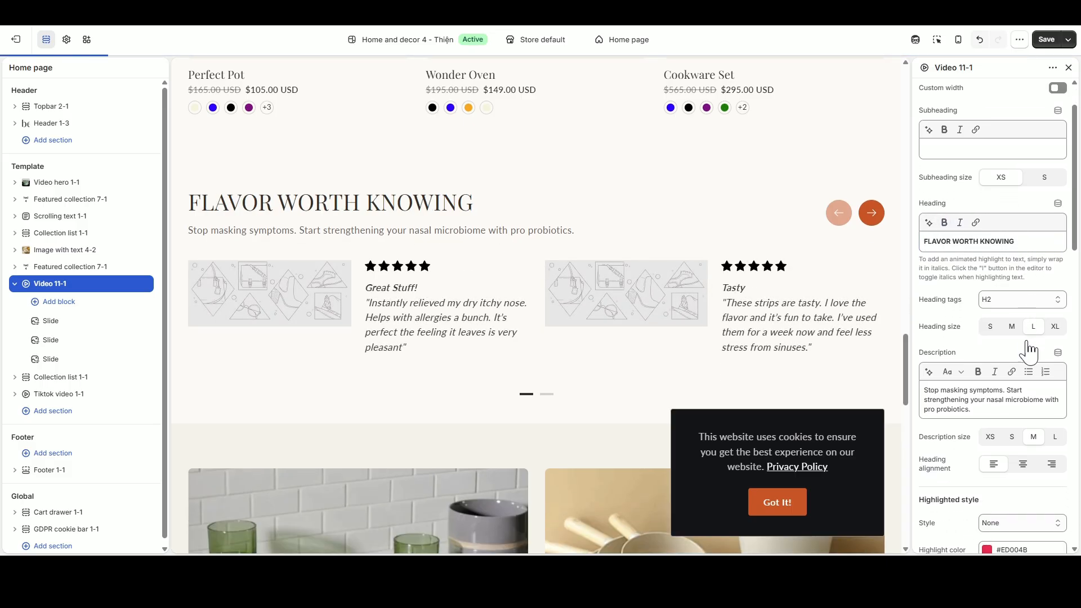
triple_click(996, 410)
key("BackSpace")
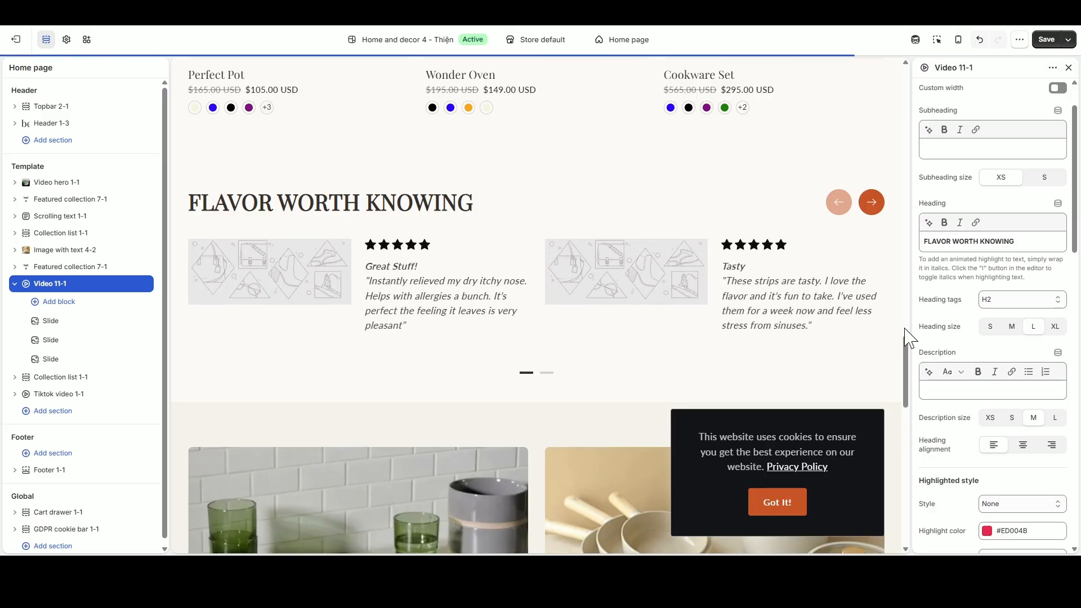
scroll(832, 302, "down", 2)
left_click(776, 503)
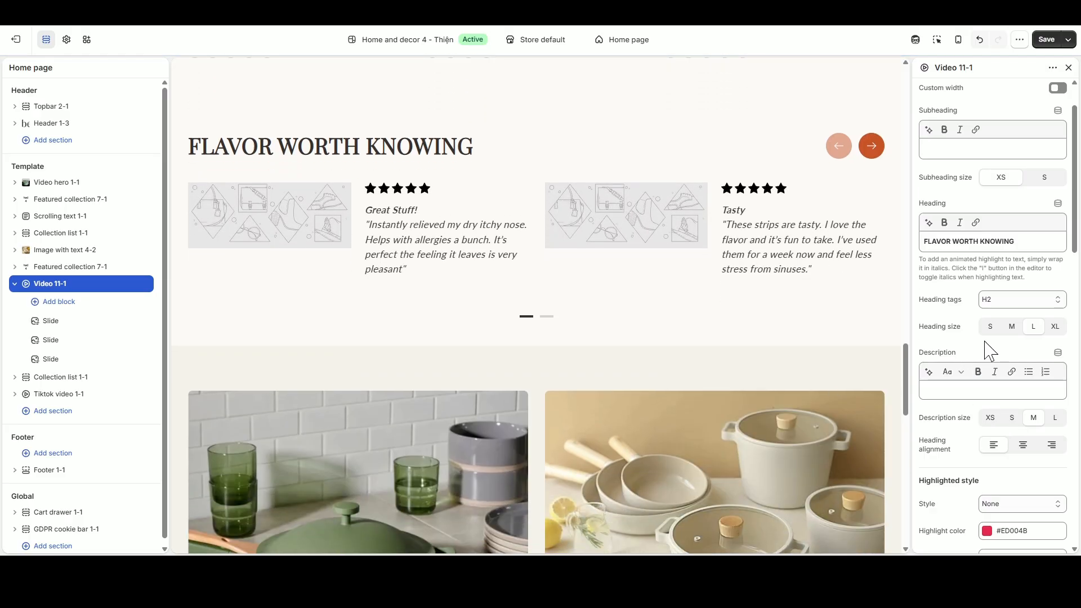
Set the section's video ratio to Original video.
scroll(987, 348, "down", 3)
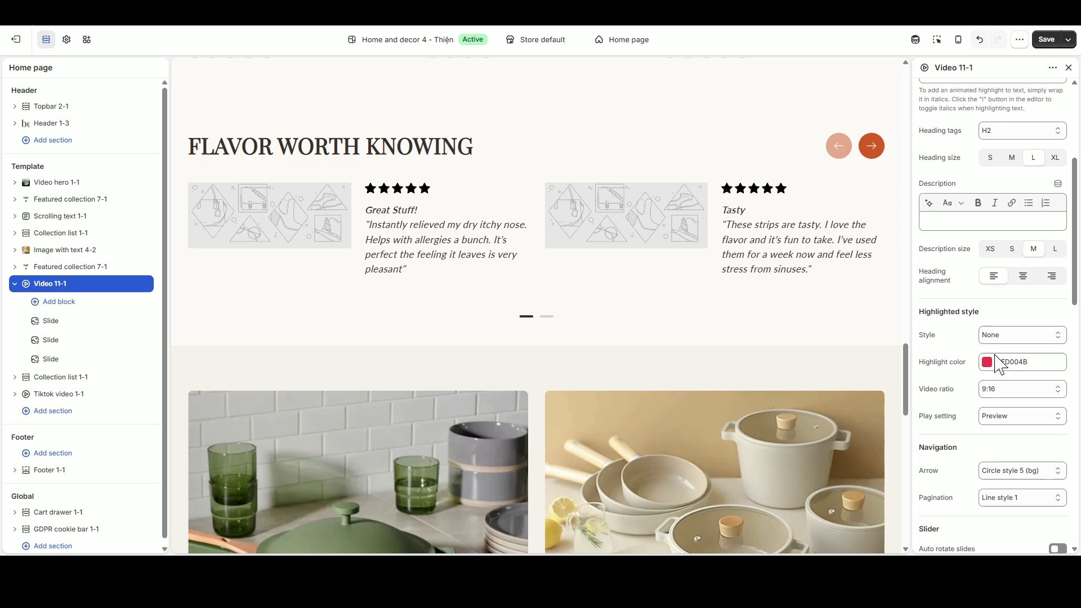
left_click(992, 394)
left_click(996, 416)
Set the slider's navigation arrows to Square style 5 (bg) and its pagination to Line style 4.
scroll(822, 355, "down", 1)
scroll(1003, 448, "down", 1)
scroll(1004, 450, "down", 1)
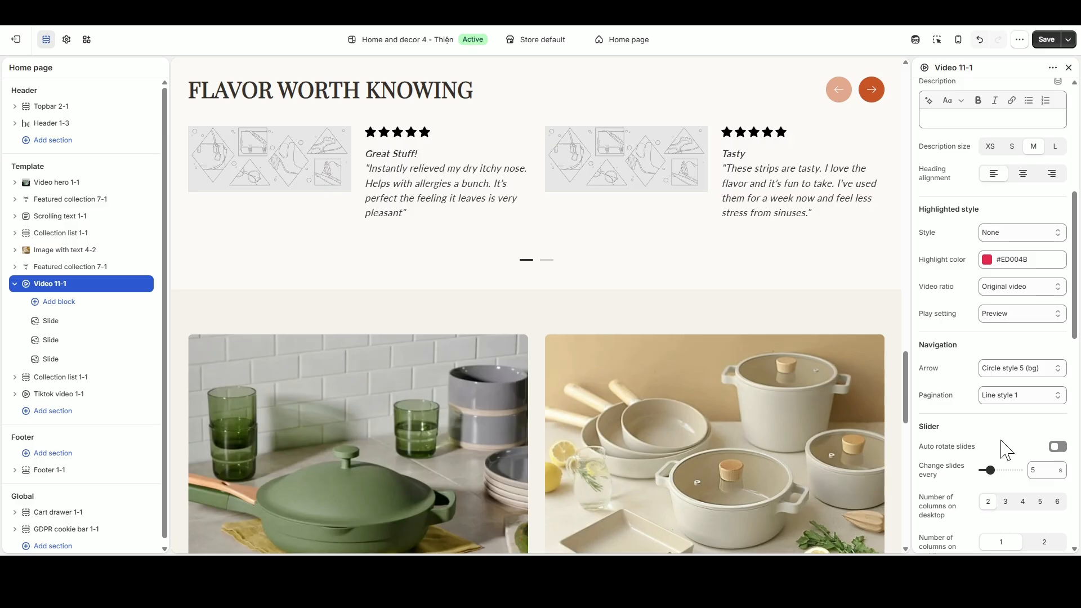
scroll(1005, 449, "down", 1)
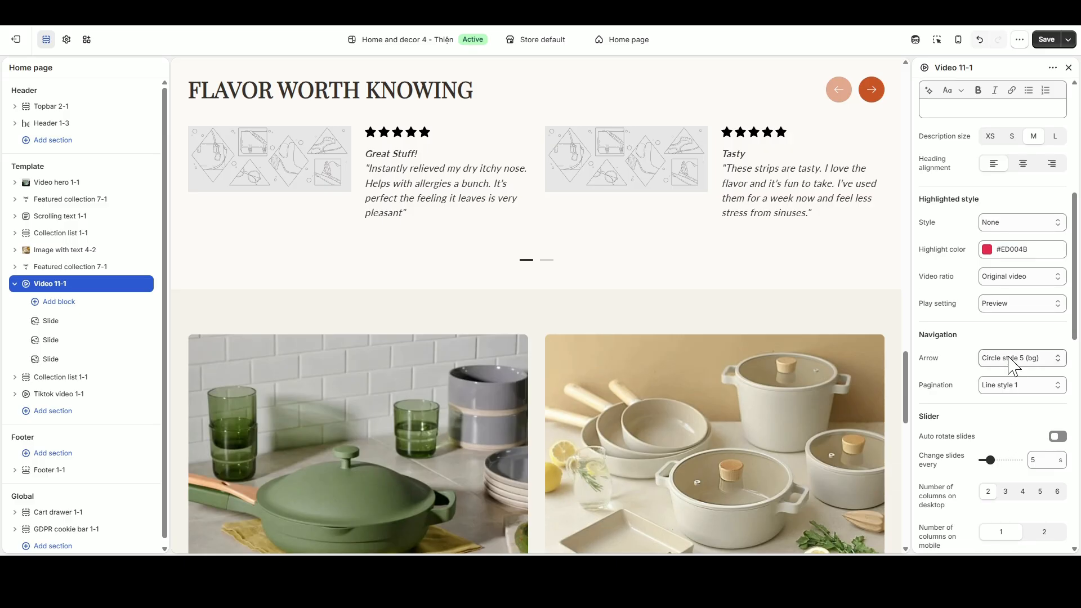
left_click(1018, 240)
scroll(890, 217, "up", 2)
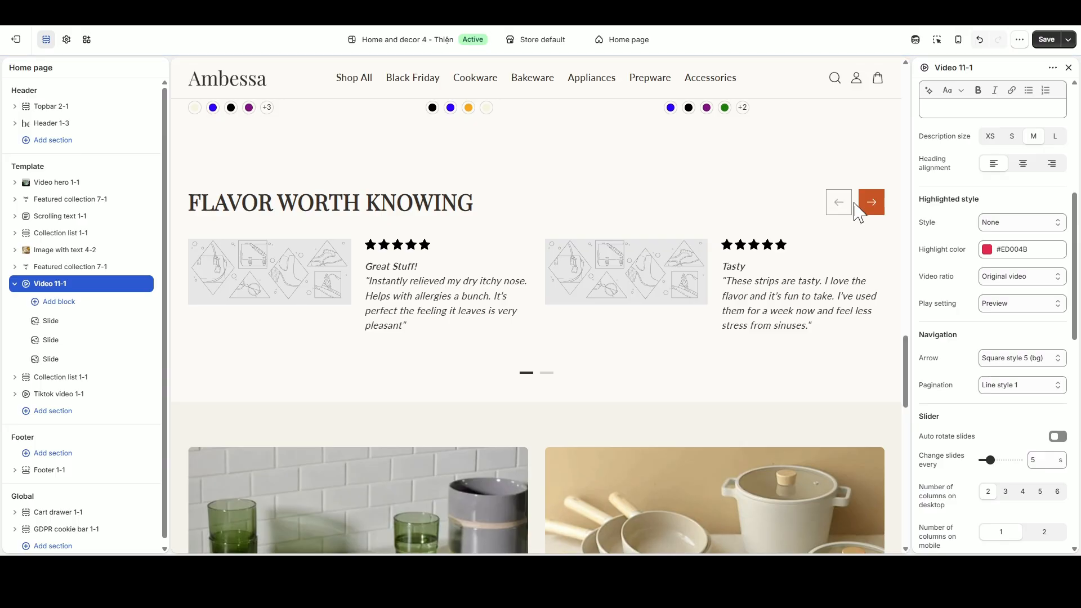
left_click(1005, 386)
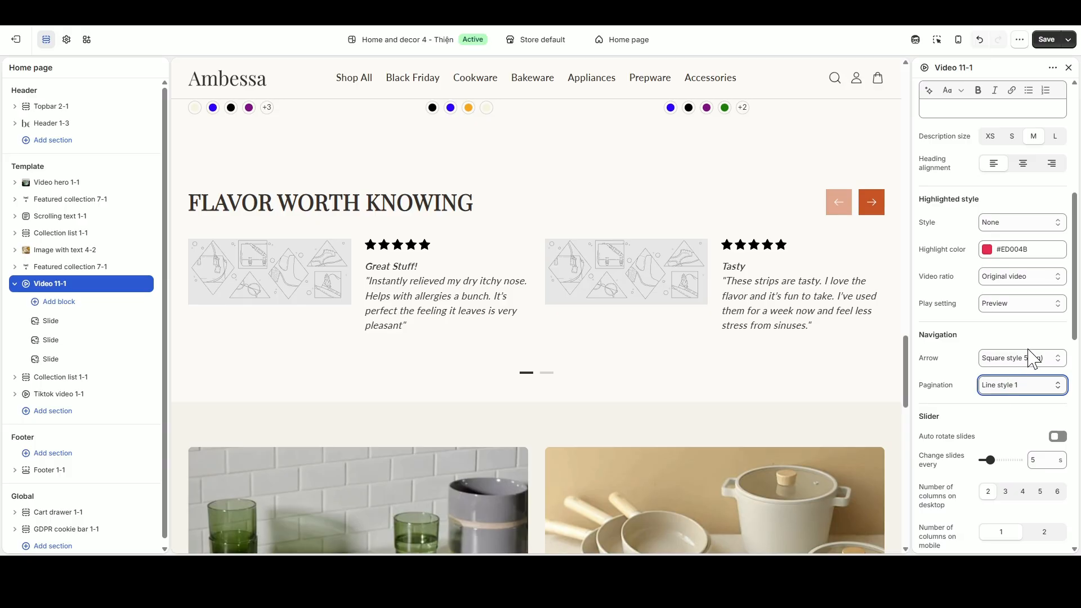
left_click(1030, 319)
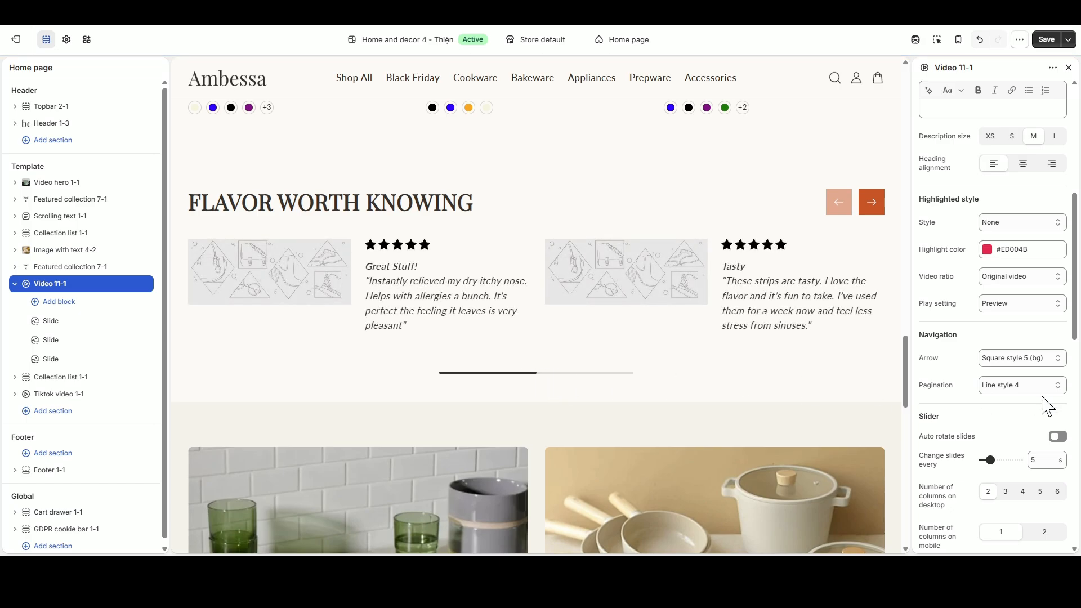
Enable slider overflow and check the slider's movement in the mobile preview before returning to the desktop preview.
scroll(984, 402, "down", 2)
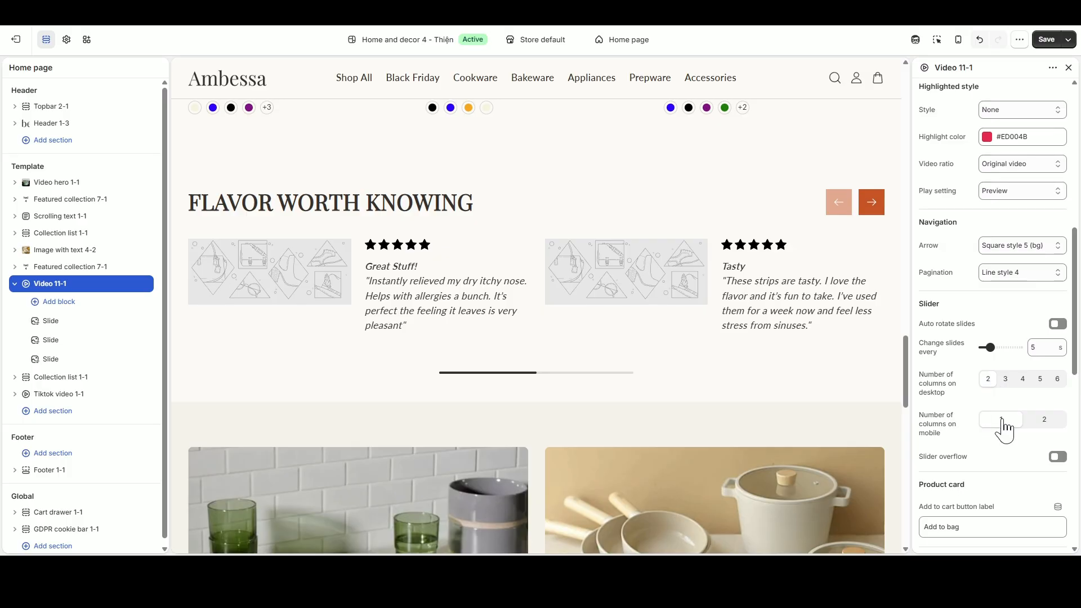
left_click(1057, 456)
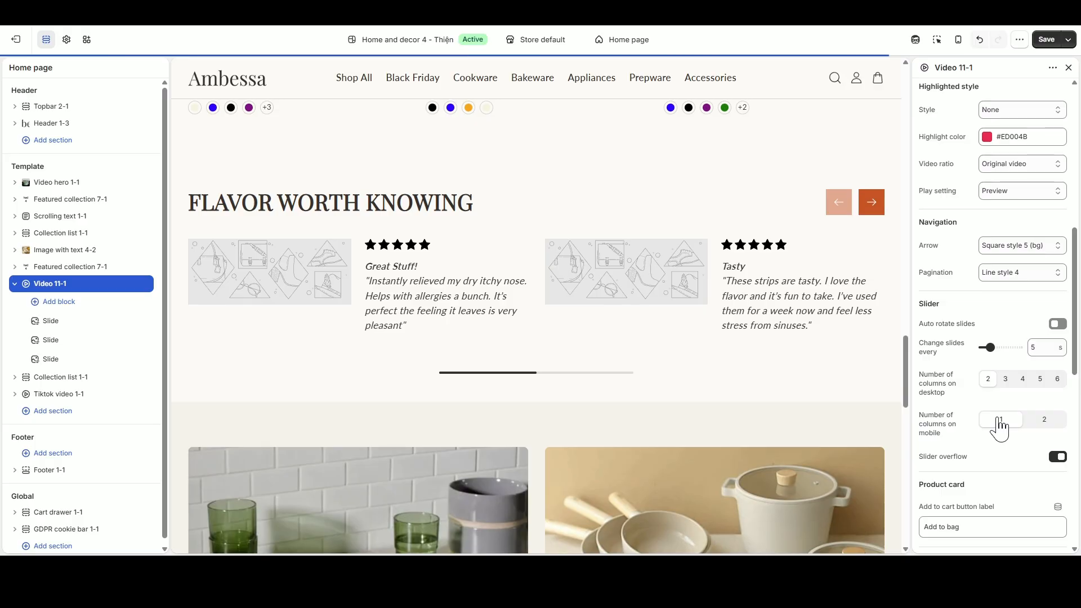
left_click(958, 40)
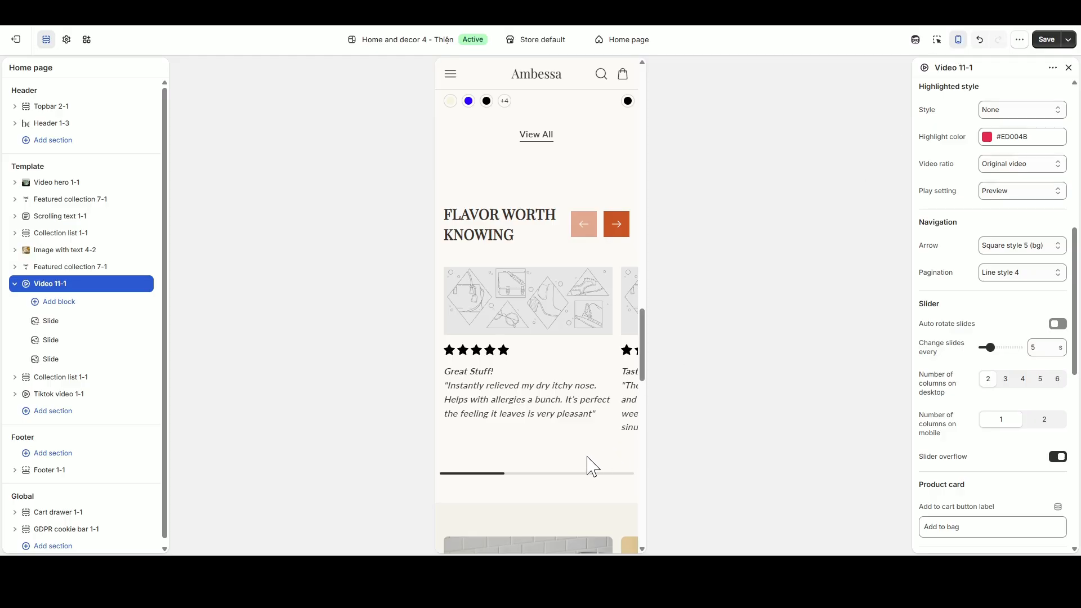
left_click(618, 227)
left_click(583, 228)
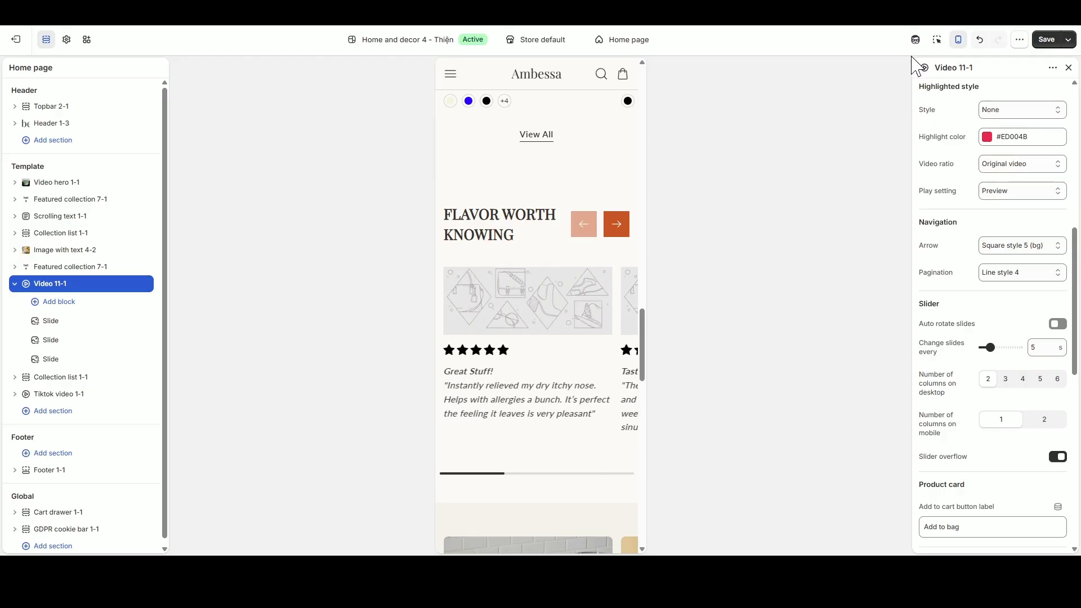
left_click(957, 41)
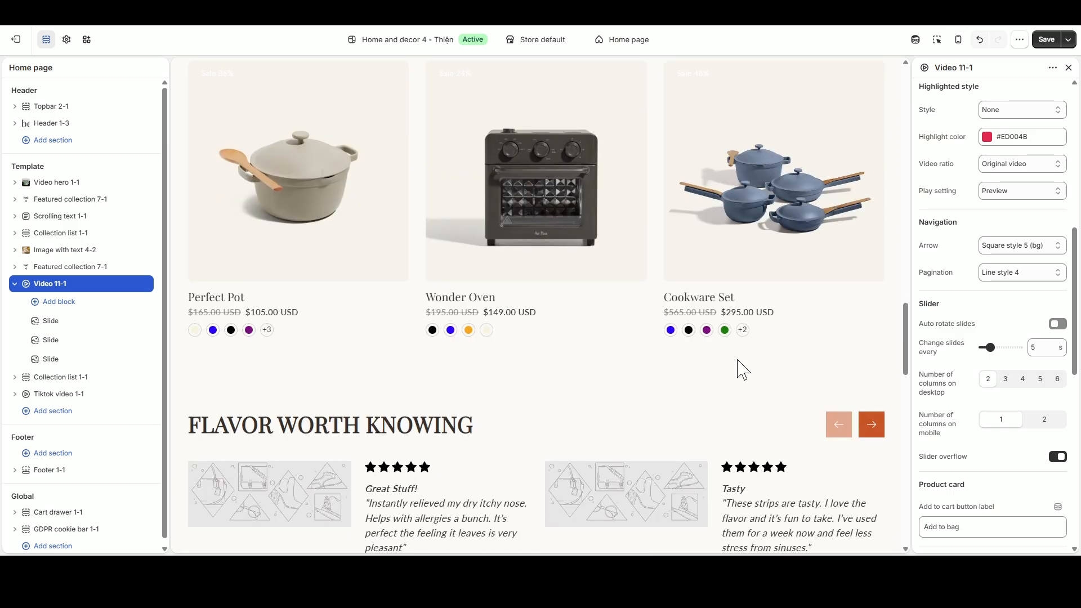
Change the product card's add-to-cart button label to "ADD TO CART".
scroll(993, 426, "down", 3)
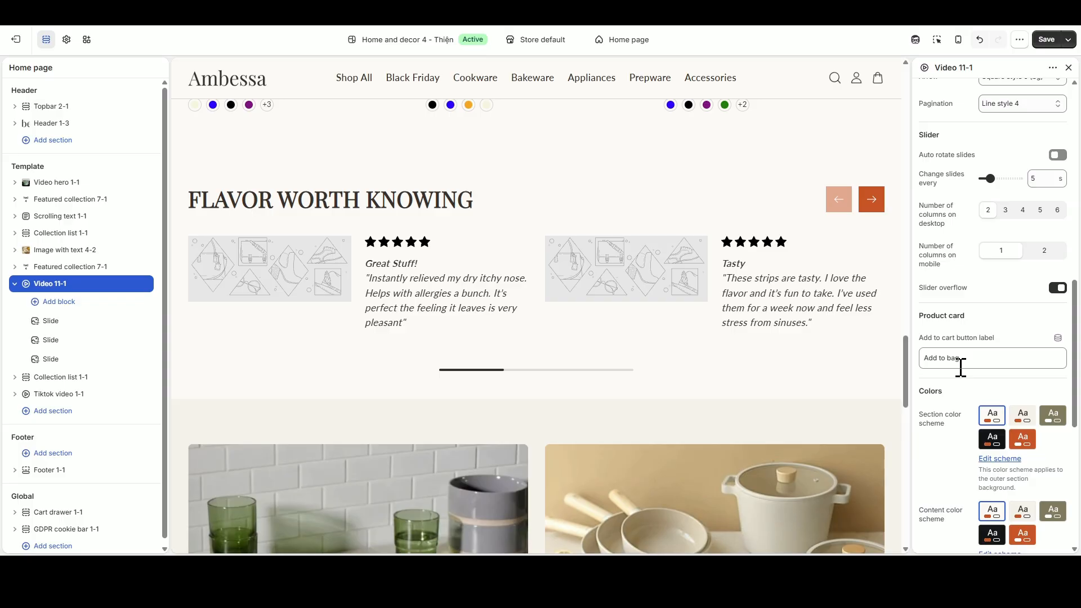
triple_click(979, 365)
type("ADD TO CART")
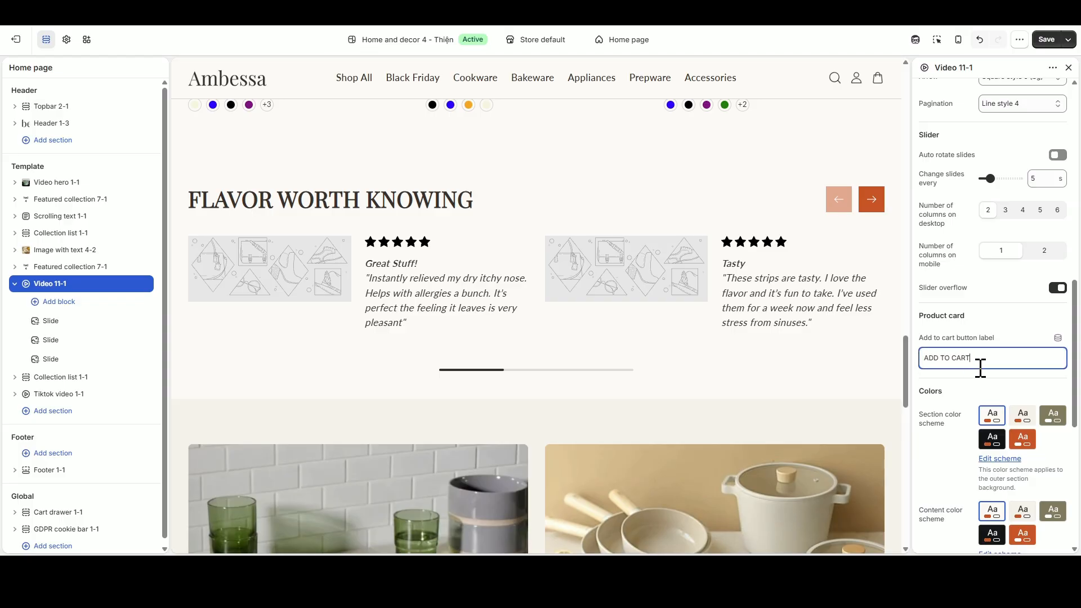
left_click(1002, 325)
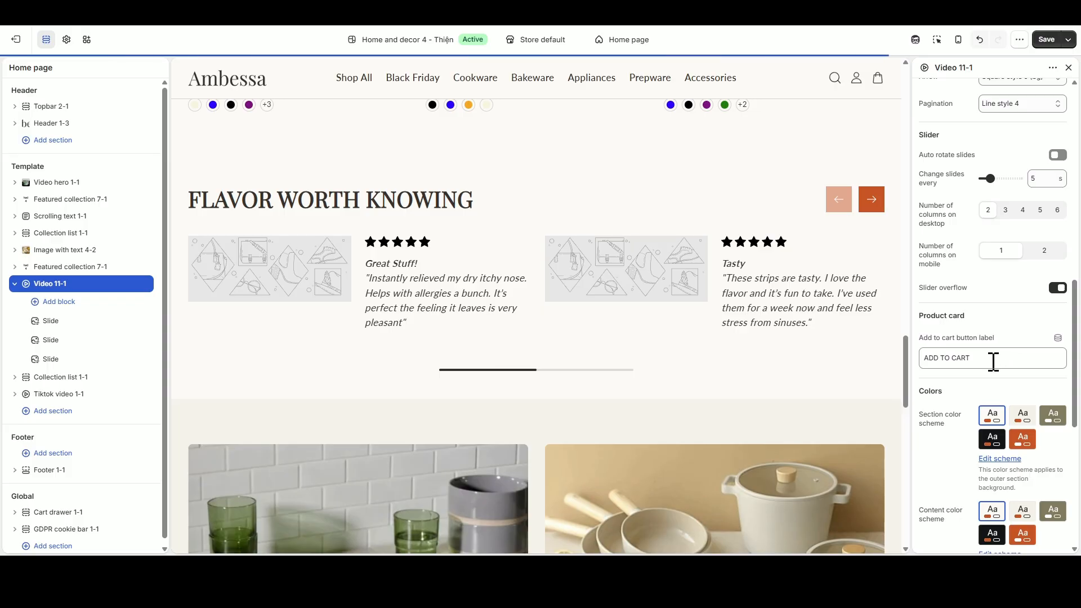
scroll(986, 354, "down", 2)
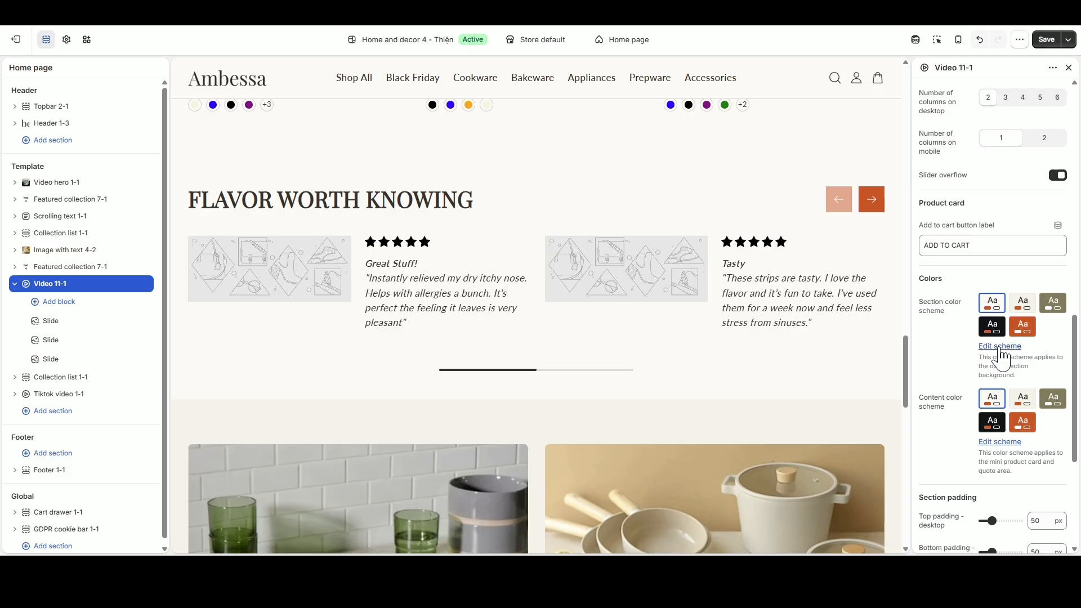
Add the Sabe Sauce 1 video to the first slide of the Video 11-1 section.
scroll(957, 360, "down", 5)
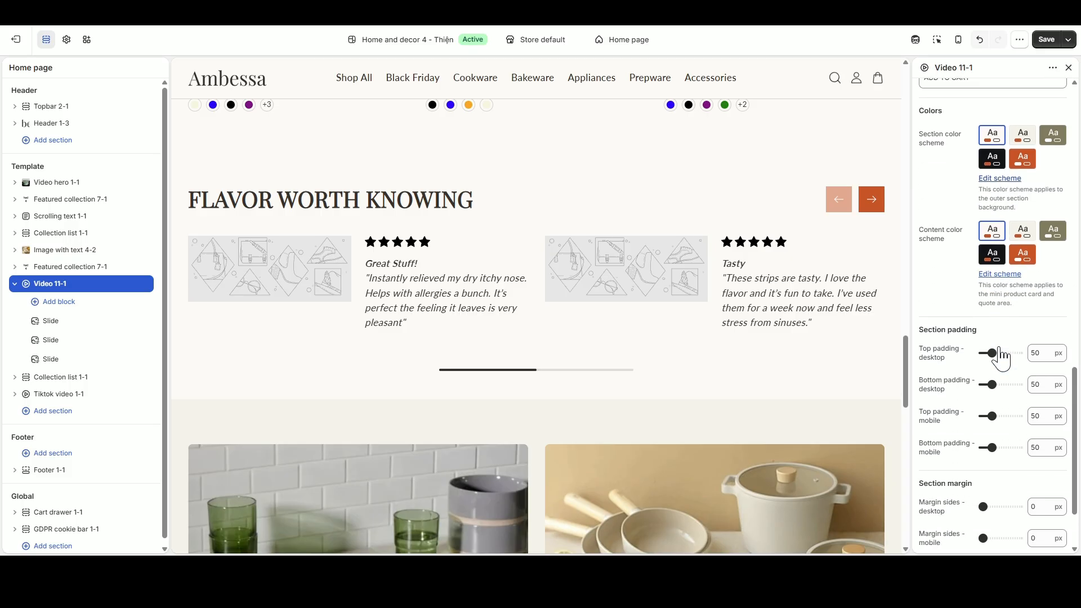
scroll(1002, 386, "up", 5)
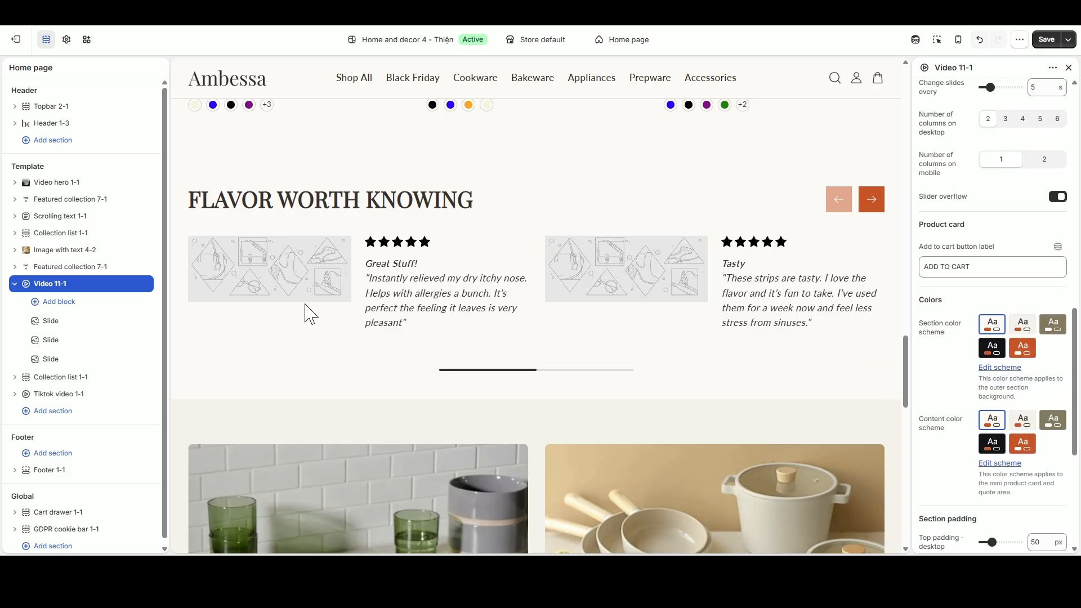
left_click(56, 325)
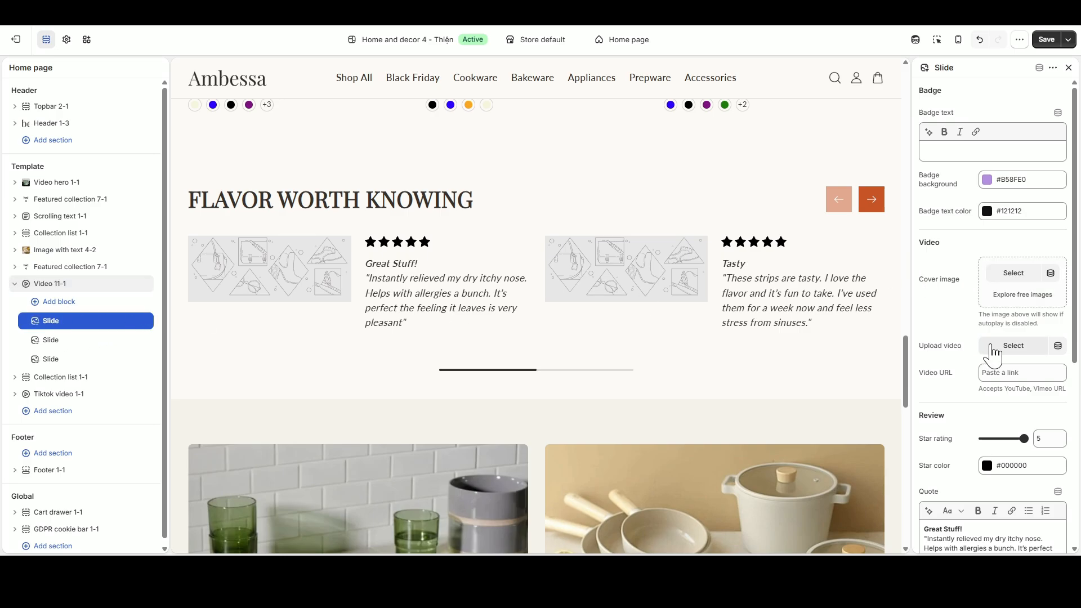
left_click(1009, 347)
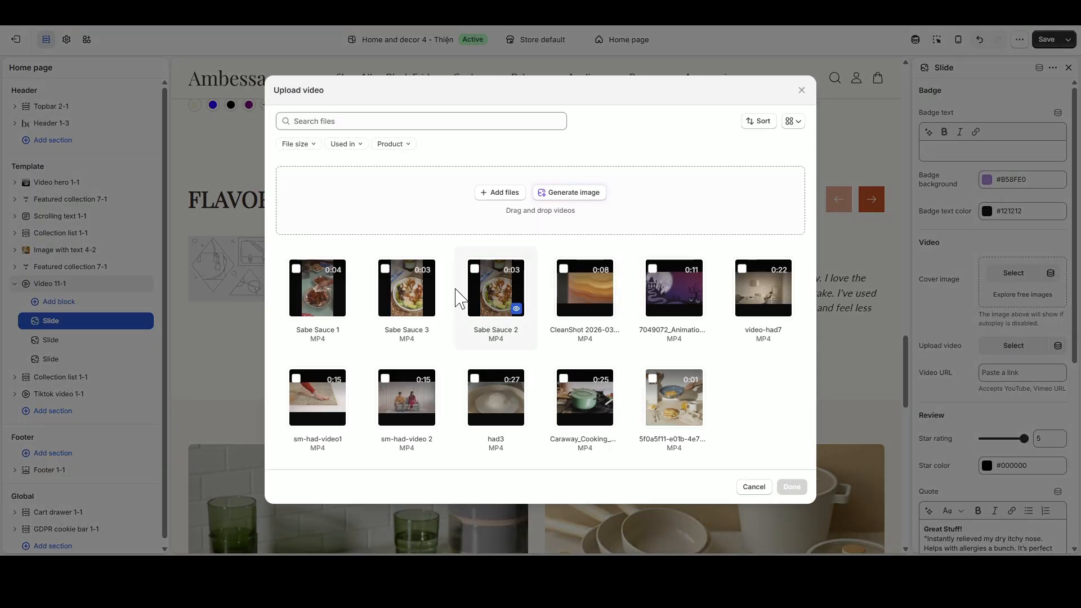
left_click(306, 273)
left_click(791, 488)
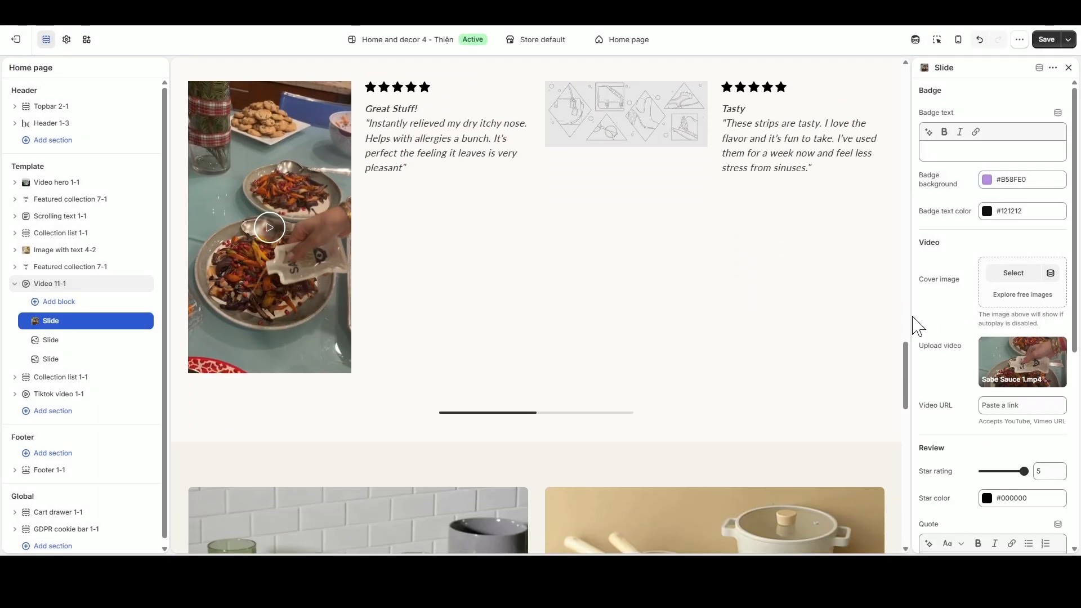
scroll(507, 306, "up", 2)
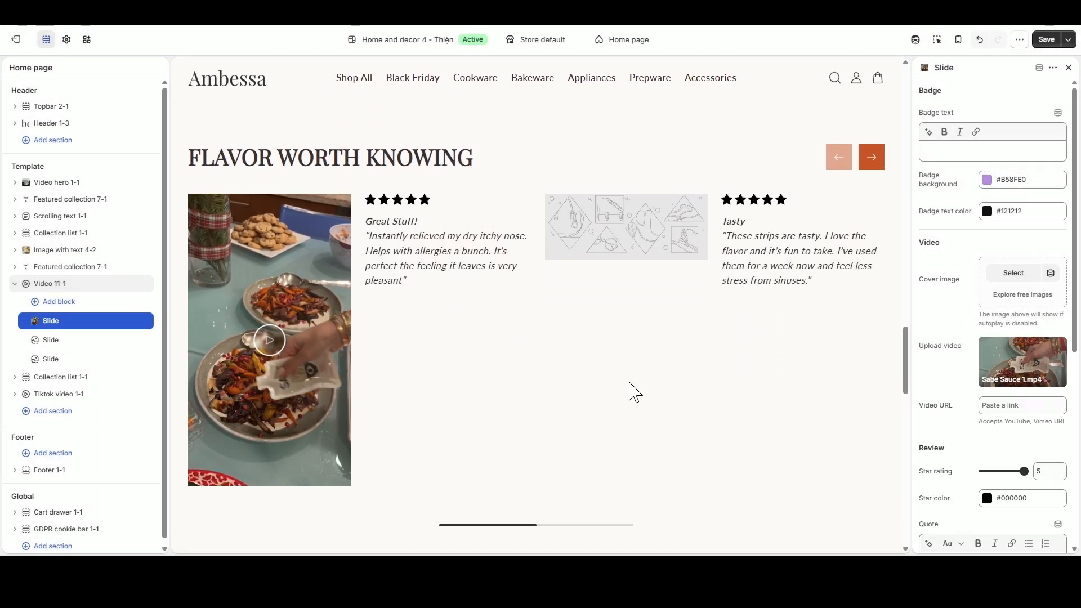
Set the first slide's star color to golden yellow #F4B218.
scroll(1006, 436, "down", 1)
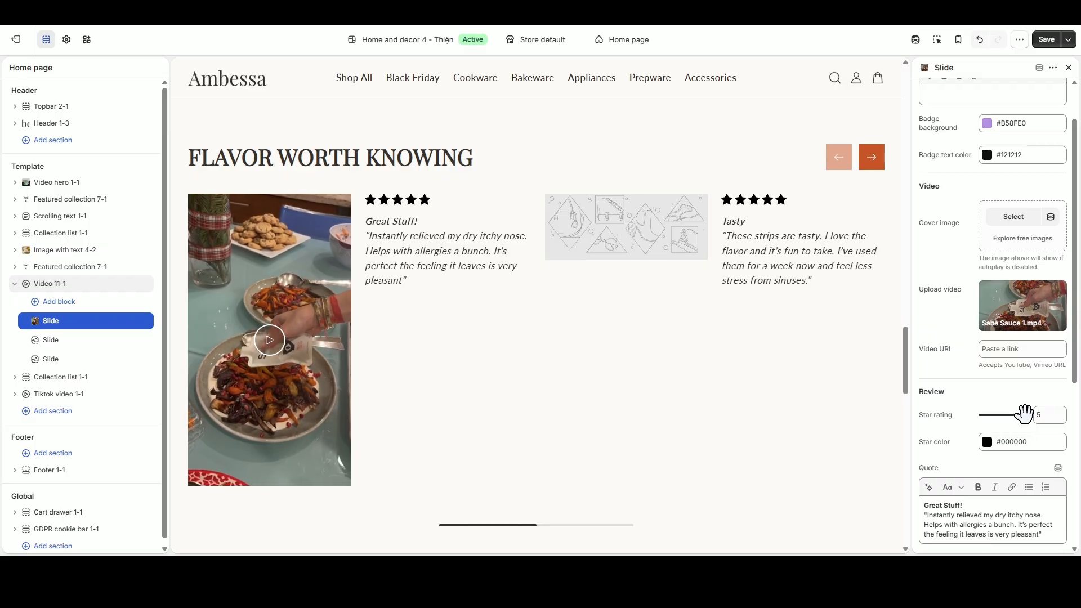
left_click(987, 442)
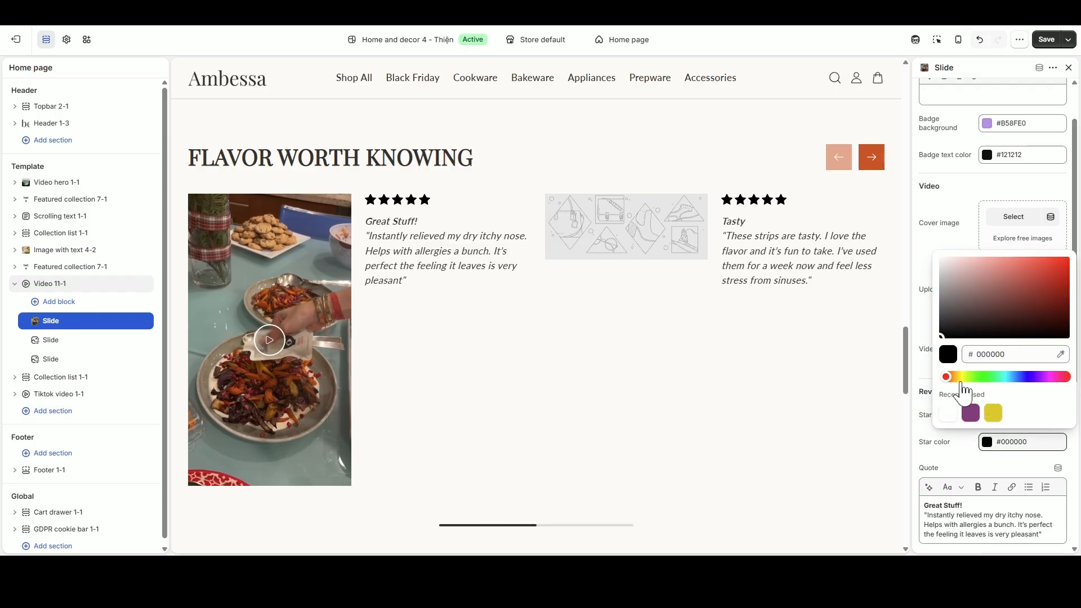
left_click(961, 377)
left_click(1050, 267)
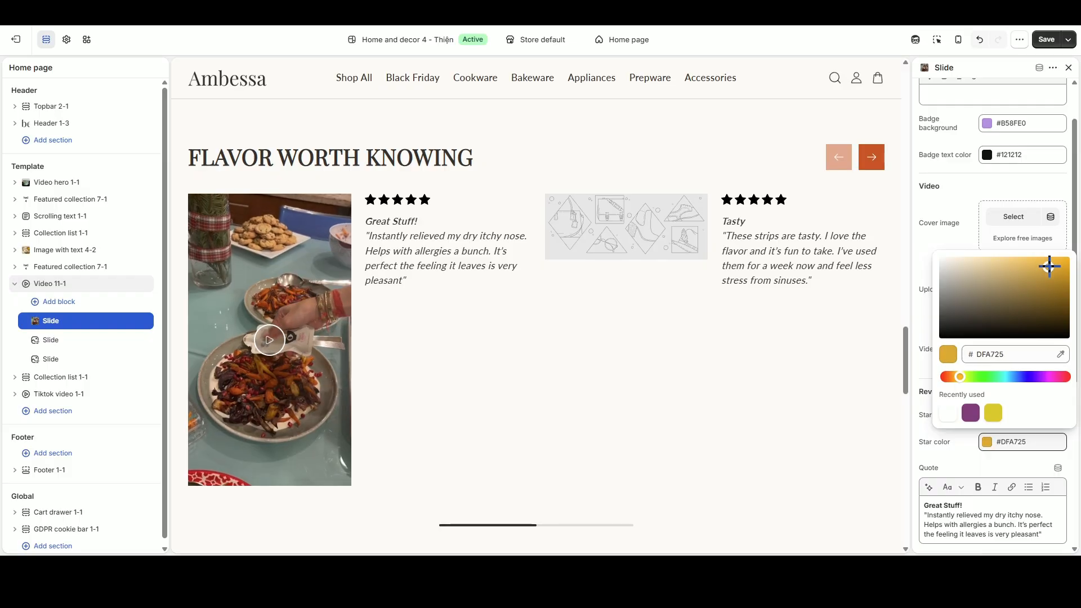
left_click_drag(1049, 266, 1058, 260)
left_click(955, 239)
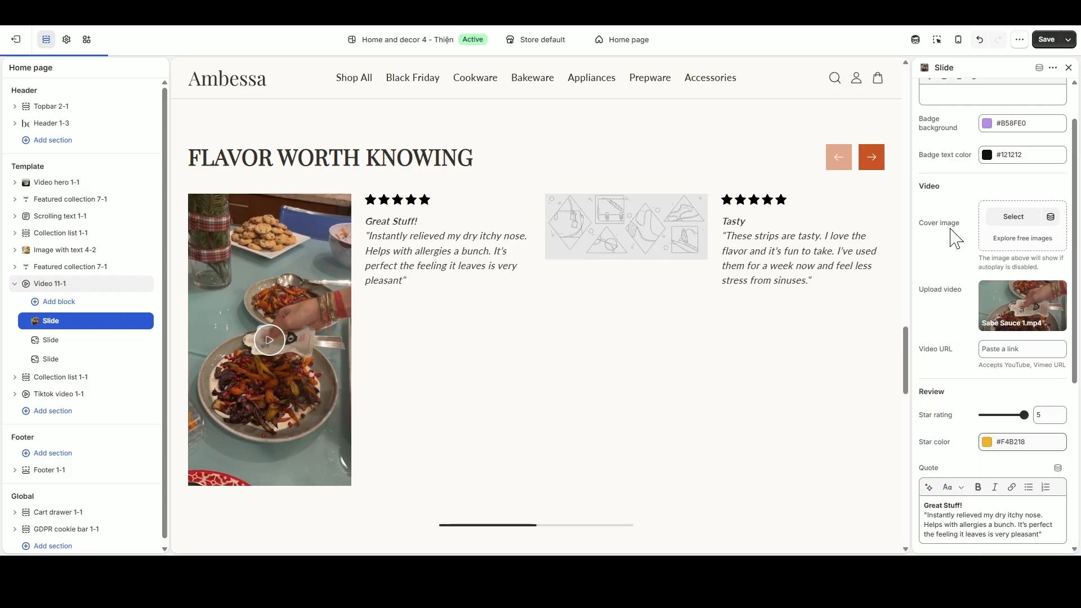
Replace the first slide's quote with "If I could buy this by the gallon I would. My new pantry staple.".
scroll(992, 401, "down", 3)
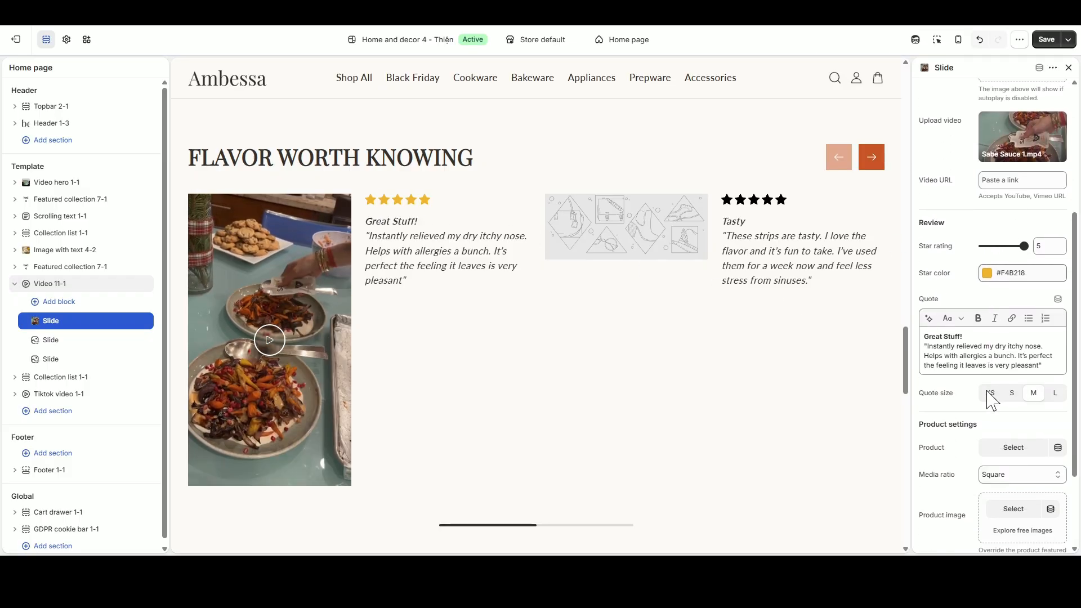
left_click_drag(1044, 366, 921, 333)
type("\"If I could buy this by the gallon I would. My new pantry staple.\"")
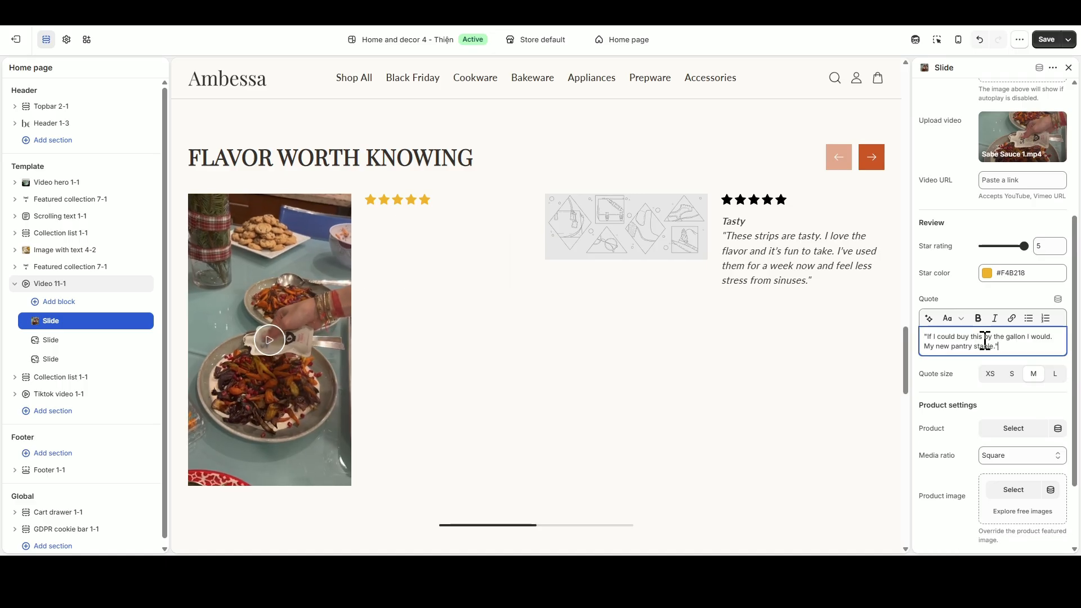
left_click(992, 299)
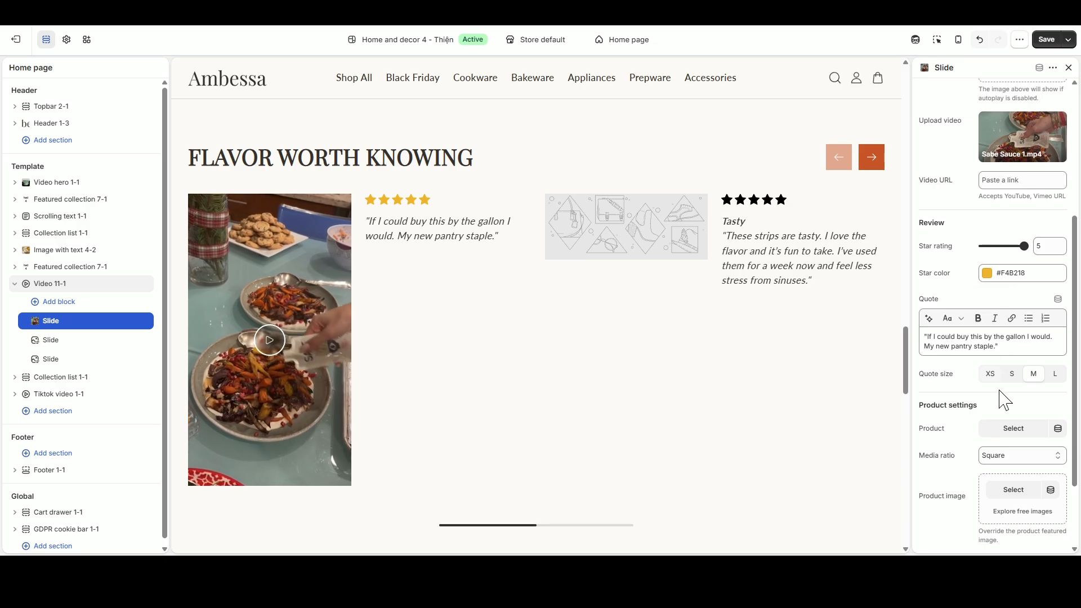
Find the LEMON MUSTARD product and assign it to the first slide's product card.
left_click(1008, 433)
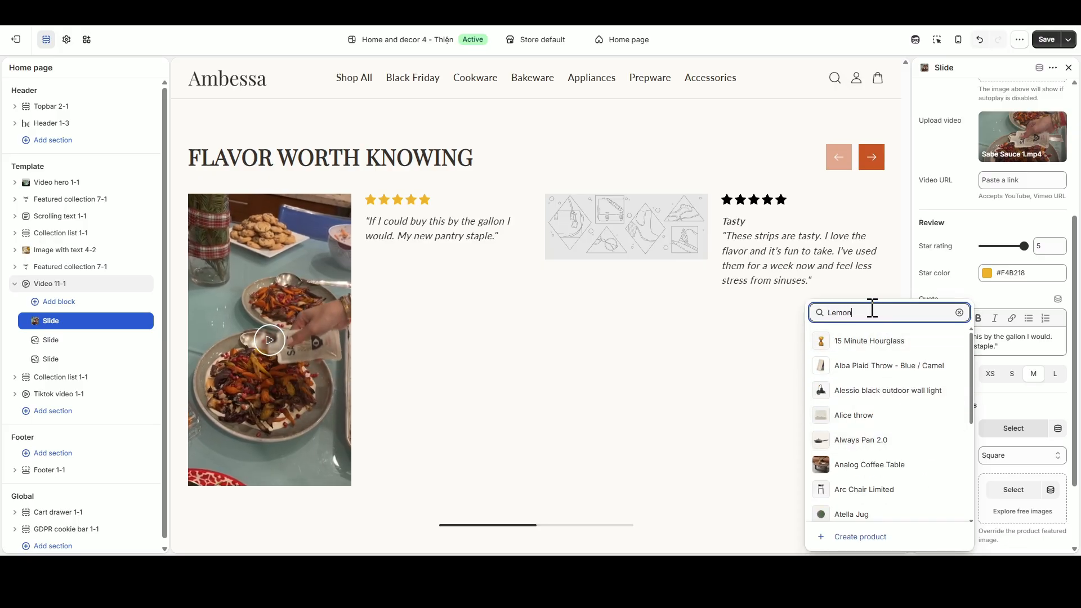
left_click(861, 458)
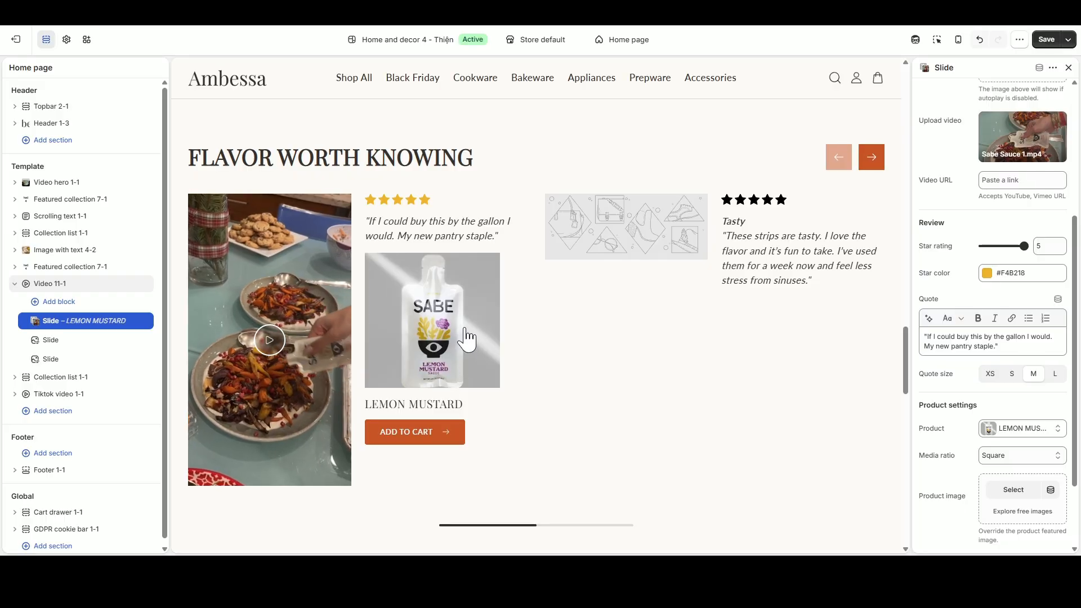
scroll(946, 426, "down", 2)
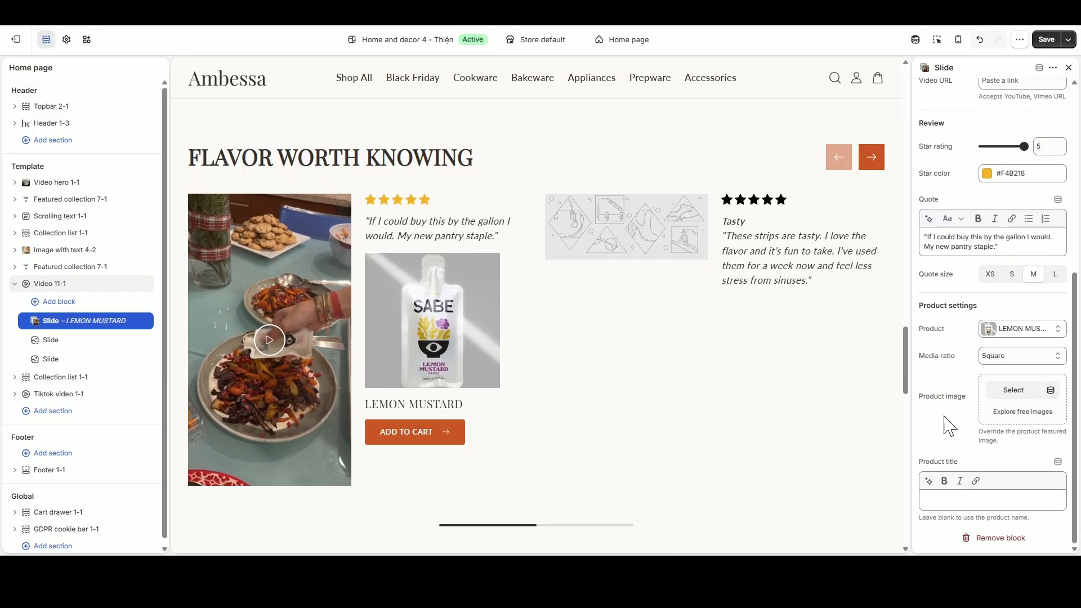
Set the first slide's badge text to "Lemon Mustard".
scroll(948, 423, "up", 6)
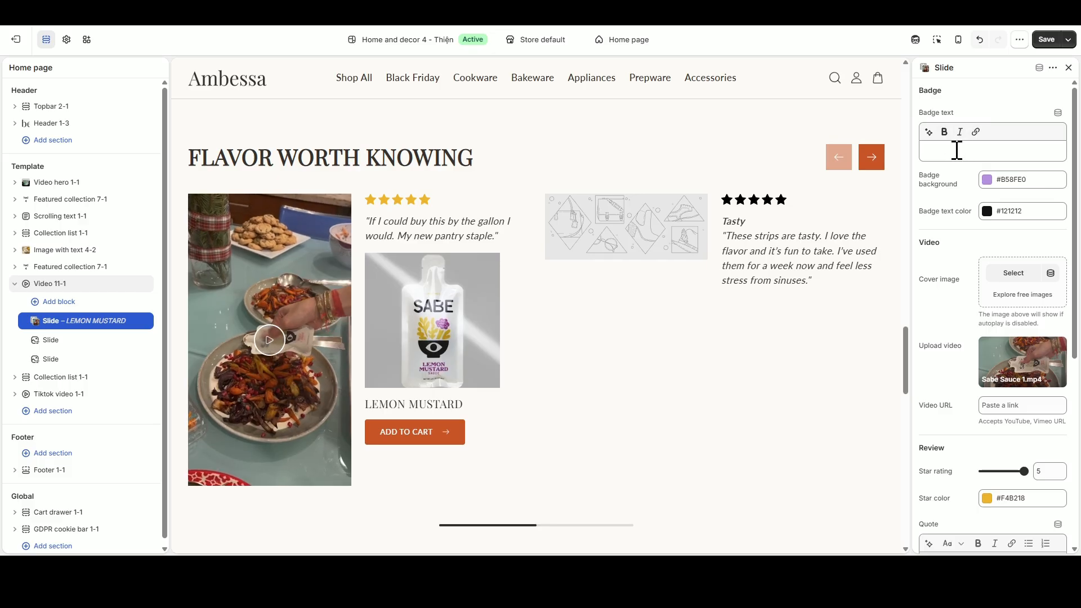
left_click(957, 150)
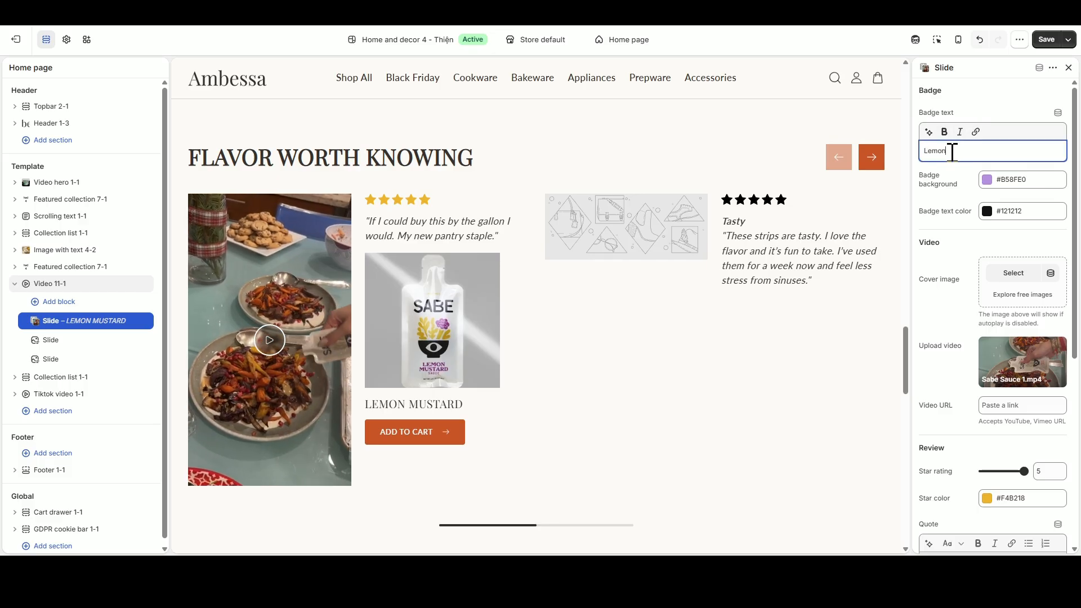
left_click(1012, 112)
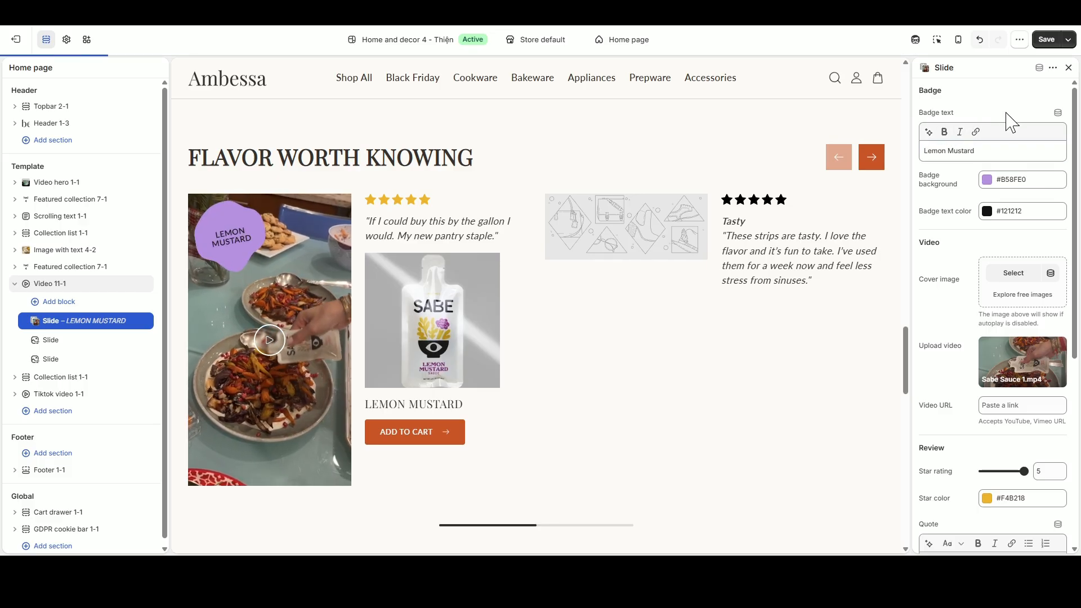
Set the first slide's badge background to purple #893B7C and its badge text color to white #FFFFFF.
left_click(987, 180)
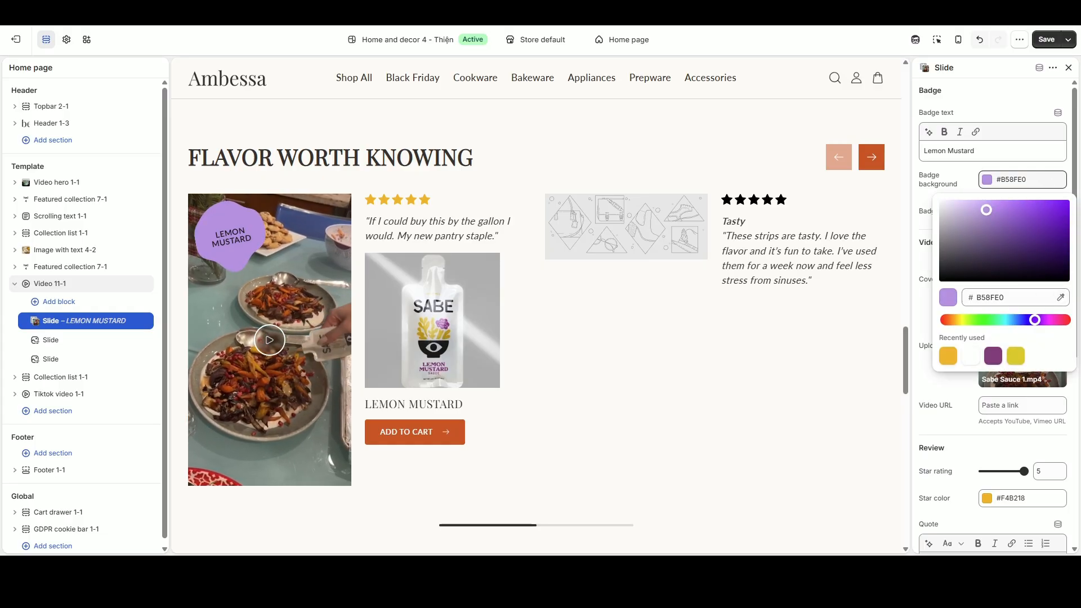
left_click(993, 356)
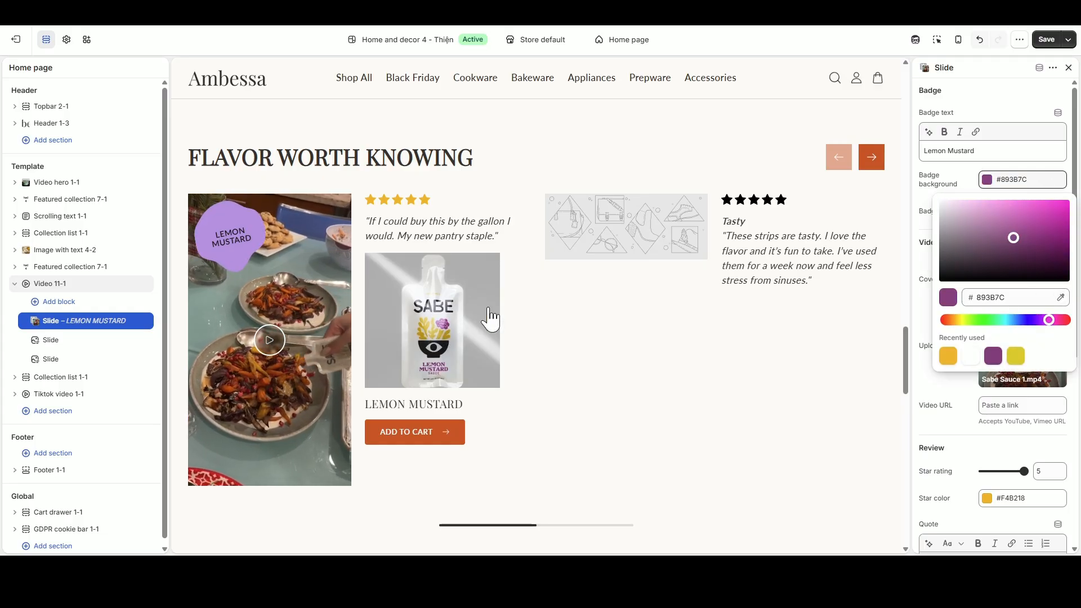
left_click(950, 179)
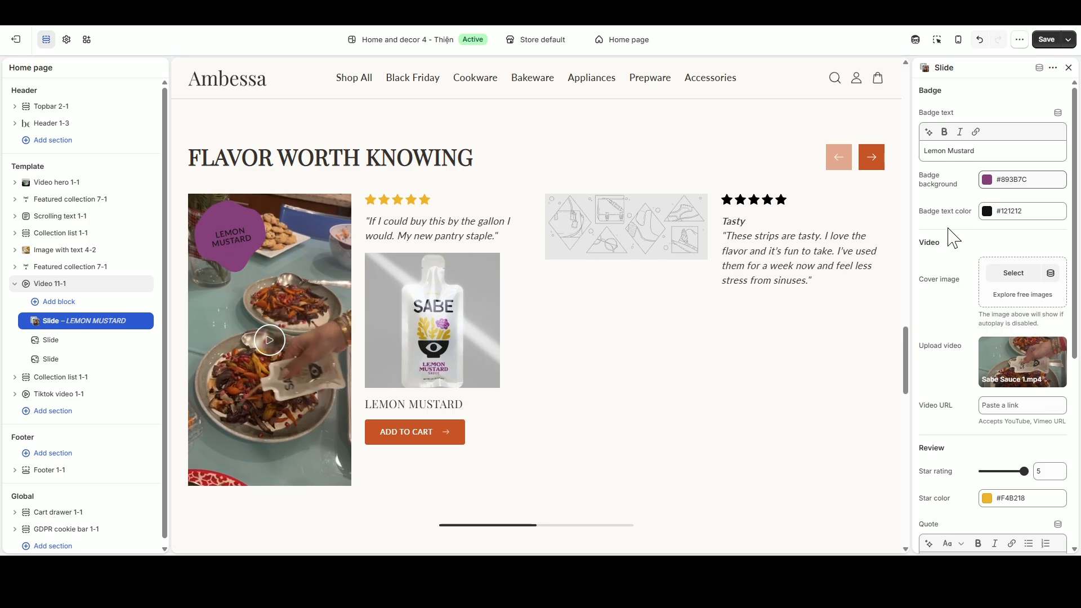
left_click(987, 211)
left_click(958, 234)
left_click(957, 202)
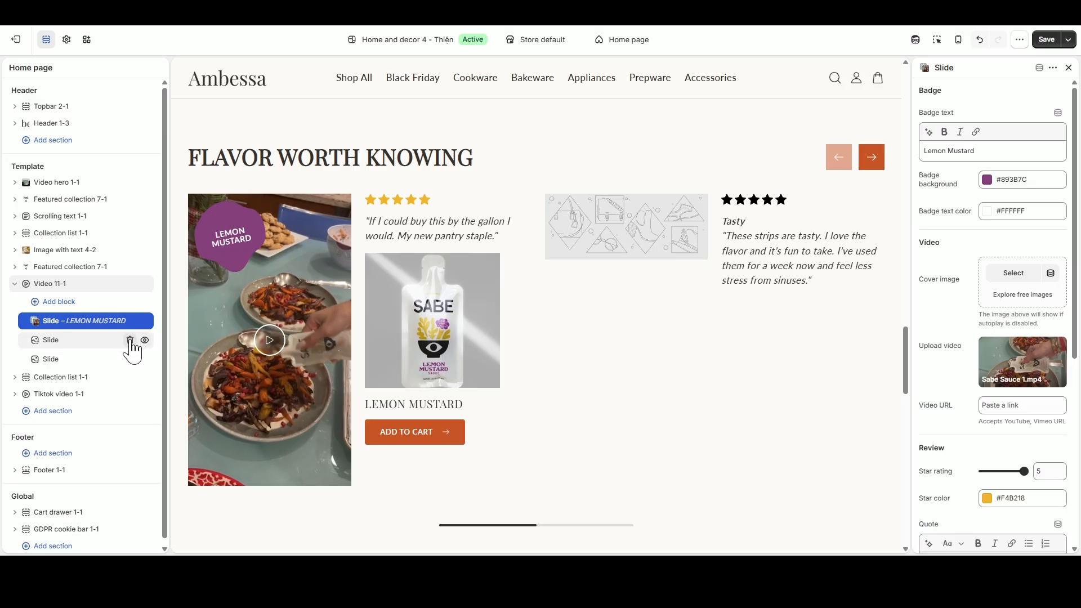
Delete the two unconfigured slides, keeping only the Lemon Mustard slide in the section.
left_click(131, 340)
left_click(134, 341)
left_click(137, 340)
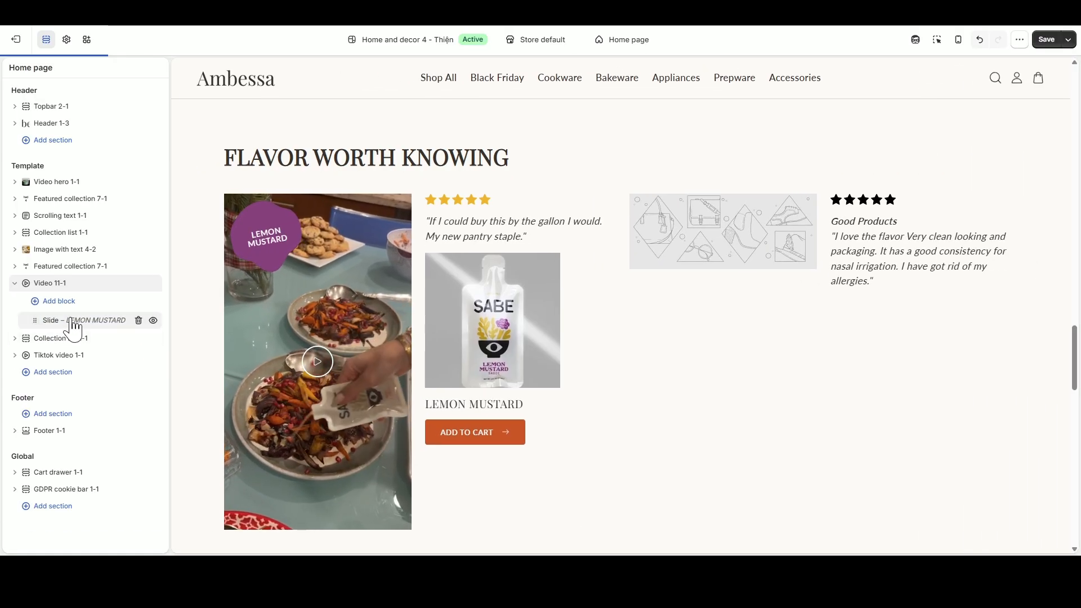
Duplicate the Lemon Mustard slide twice so the section has three slides.
left_click(72, 321)
right_click(78, 320)
left_click(128, 168)
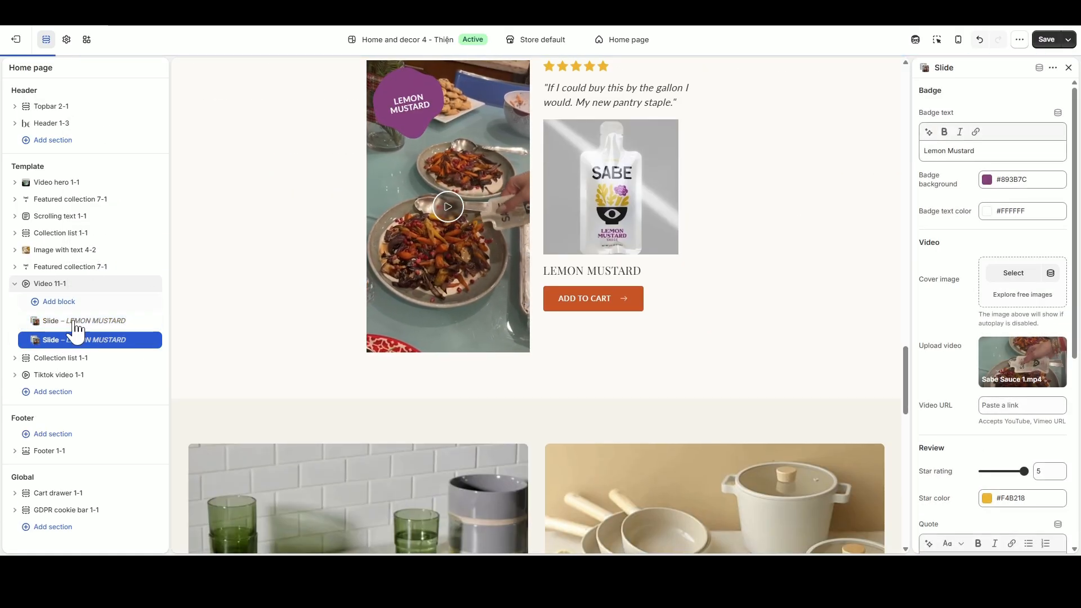
right_click(79, 340)
left_click(128, 194)
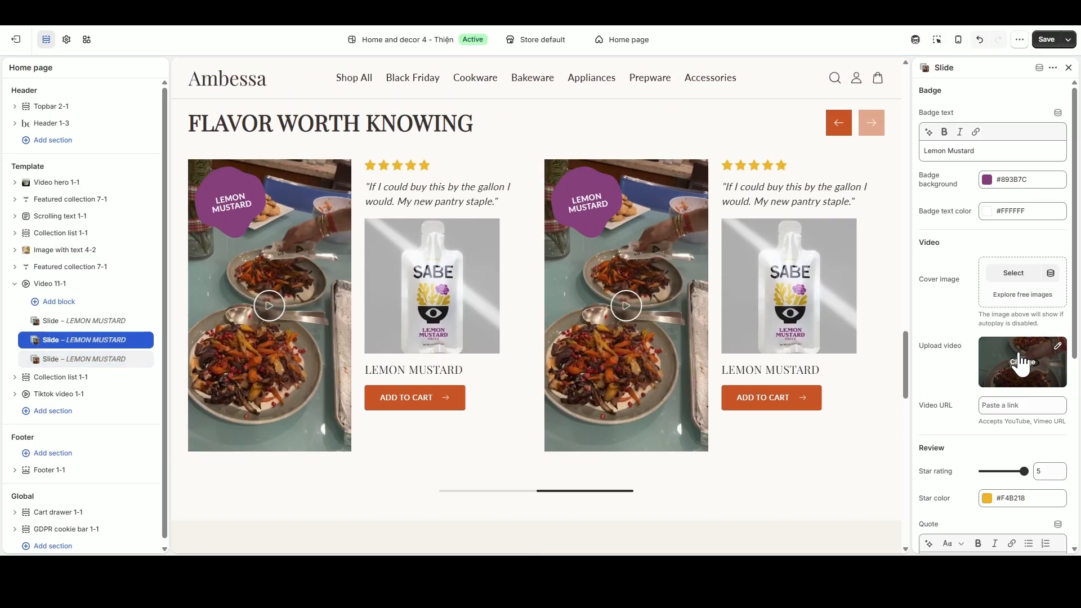
Replace the second slide's video with Sabe Sauce 2.
left_click(1022, 364)
left_click(964, 404)
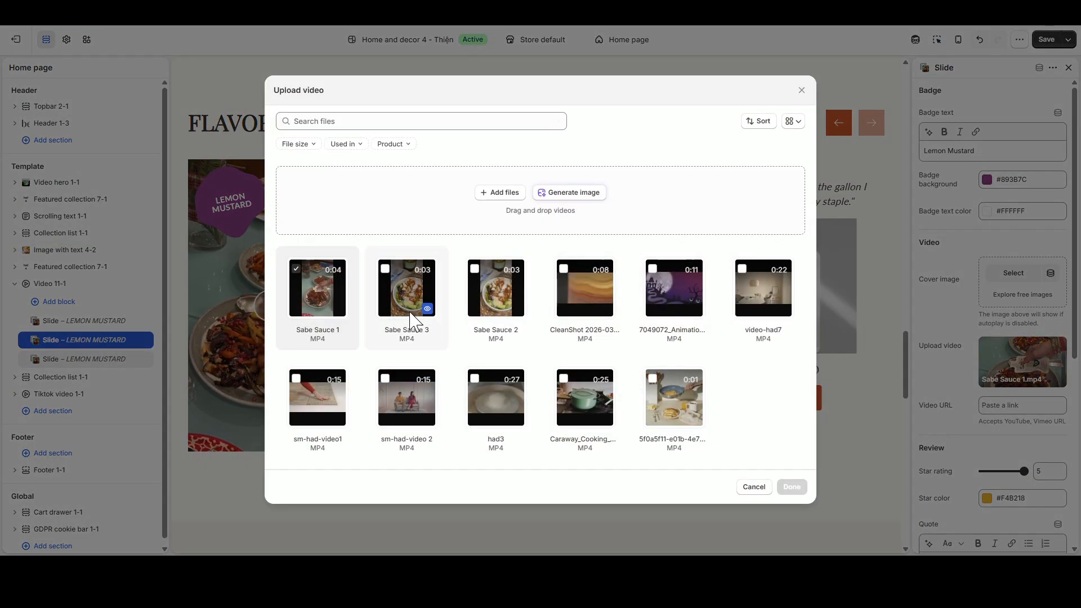
left_click(495, 301)
left_click(791, 486)
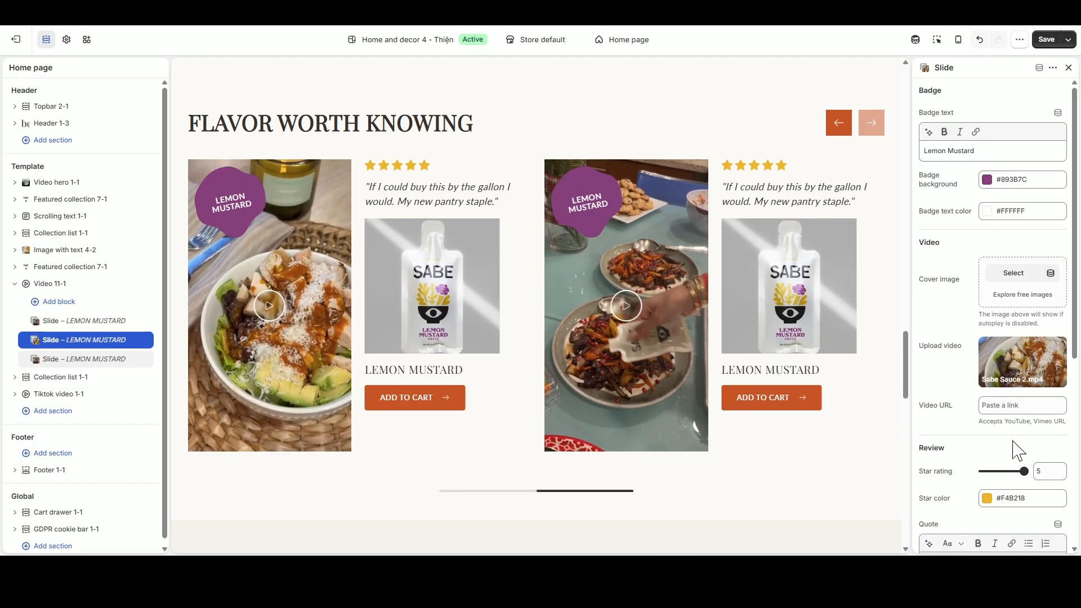
Replace the second slide's quote with "I could drink this stuff. Made each bite of an otherwise boring lunch so addicting".
scroll(1018, 450, "down", 2)
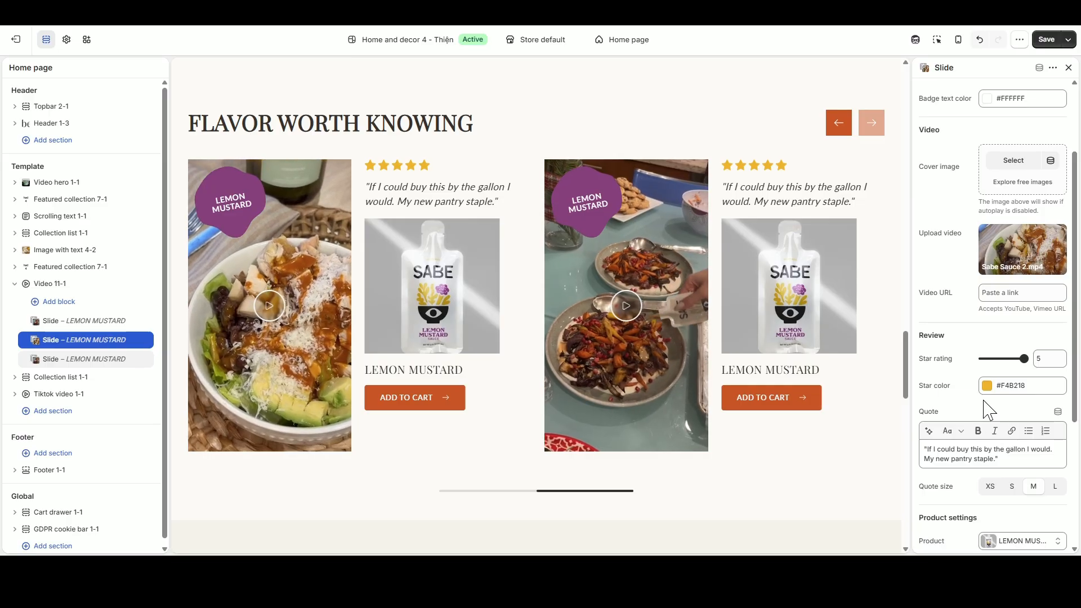
scroll(1005, 428, "down", 1)
left_click_drag(1017, 403, 927, 397)
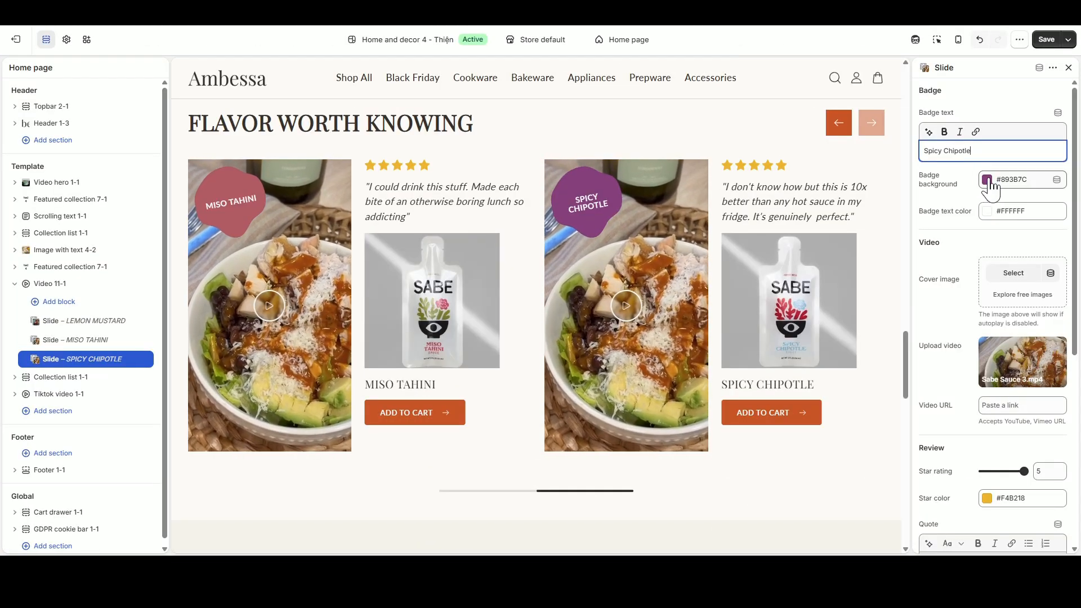
Set the Spicy Chipotle slide's badge background to red #DB575F, sampled from its product image.
left_click(988, 183)
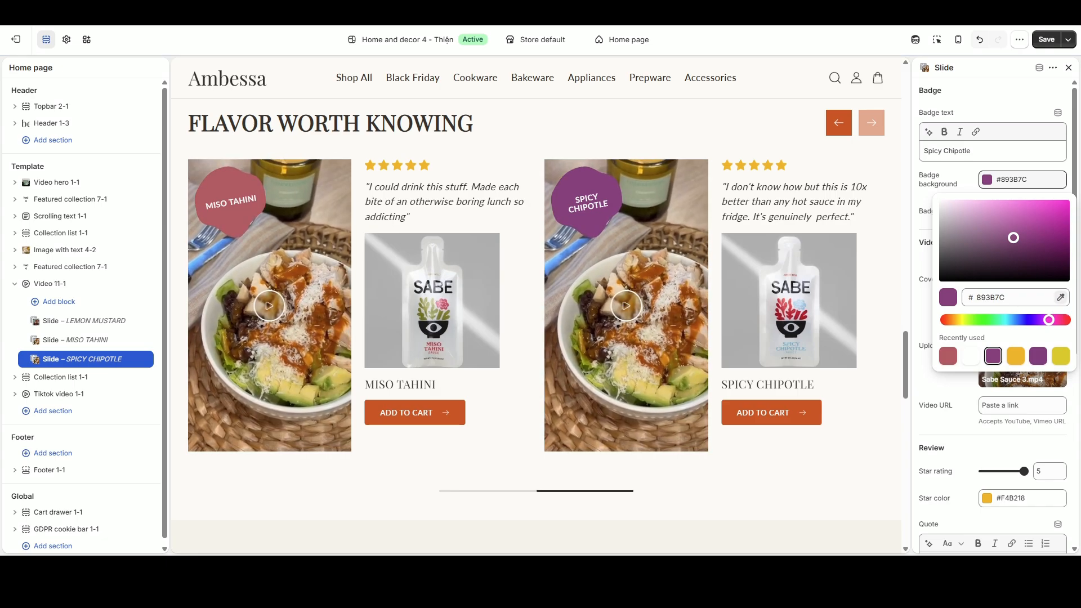
left_click(791, 304)
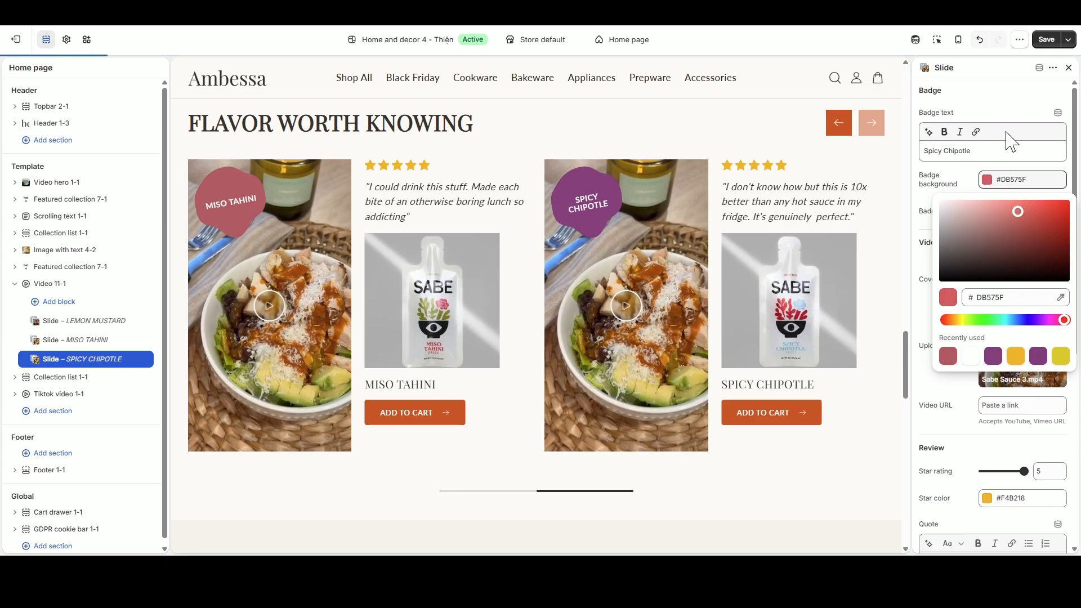
left_click(1011, 108)
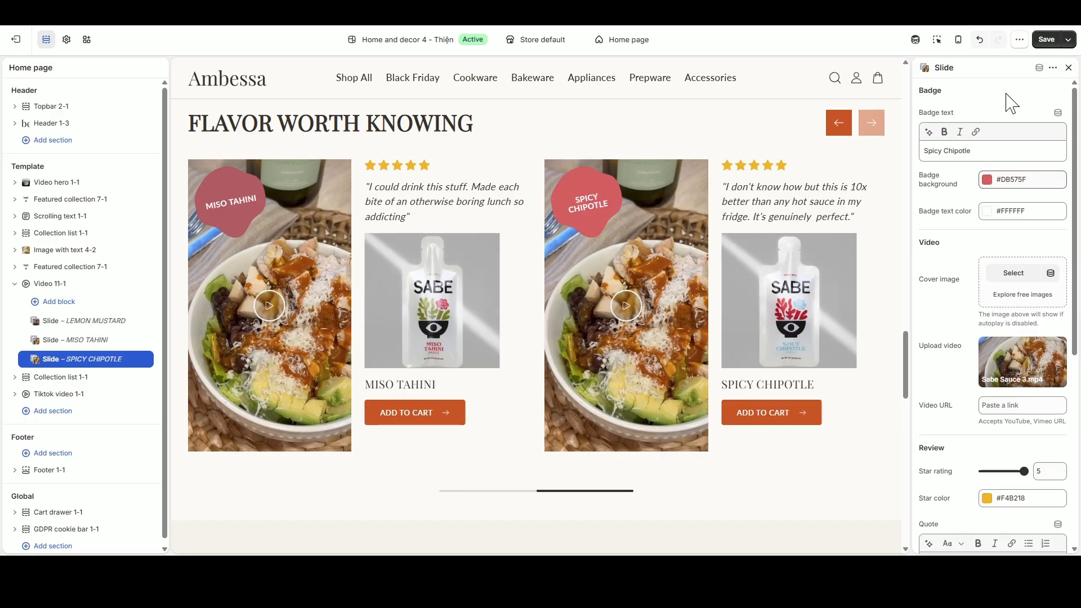
Check the testimonial slider in the mobile preview, moving through its slides with the pagination line.
left_click(957, 39)
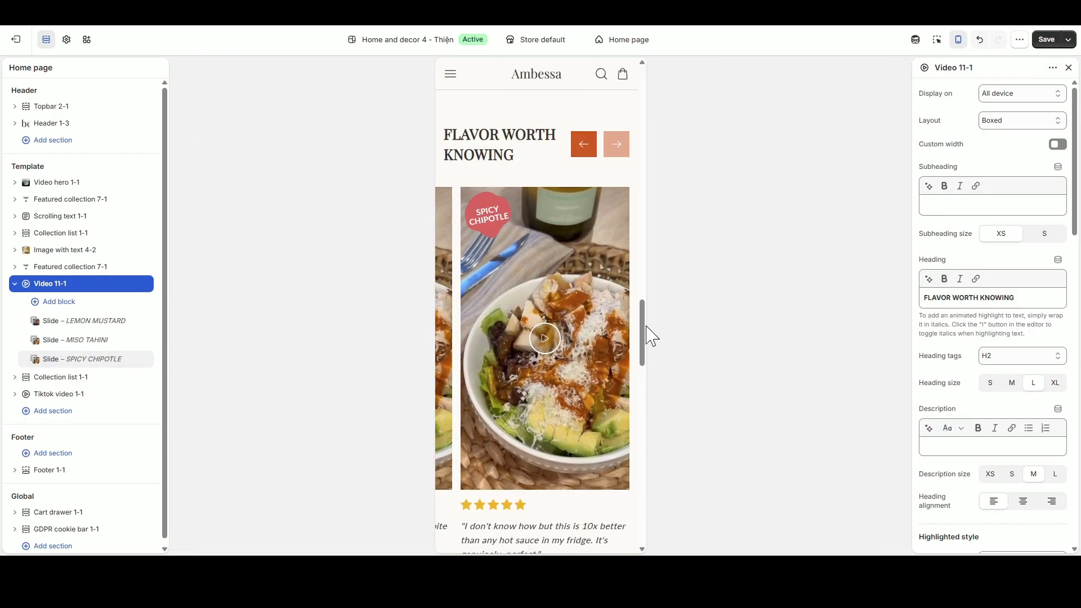
left_click_drag(642, 332, 642, 356)
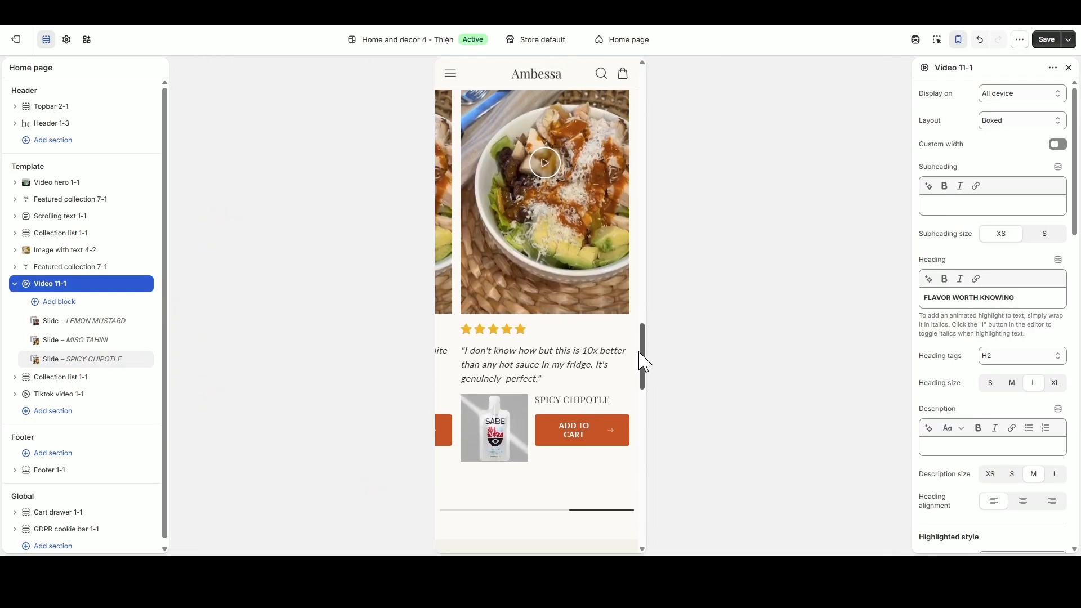
left_click(468, 510)
left_click(546, 510)
left_click(591, 511)
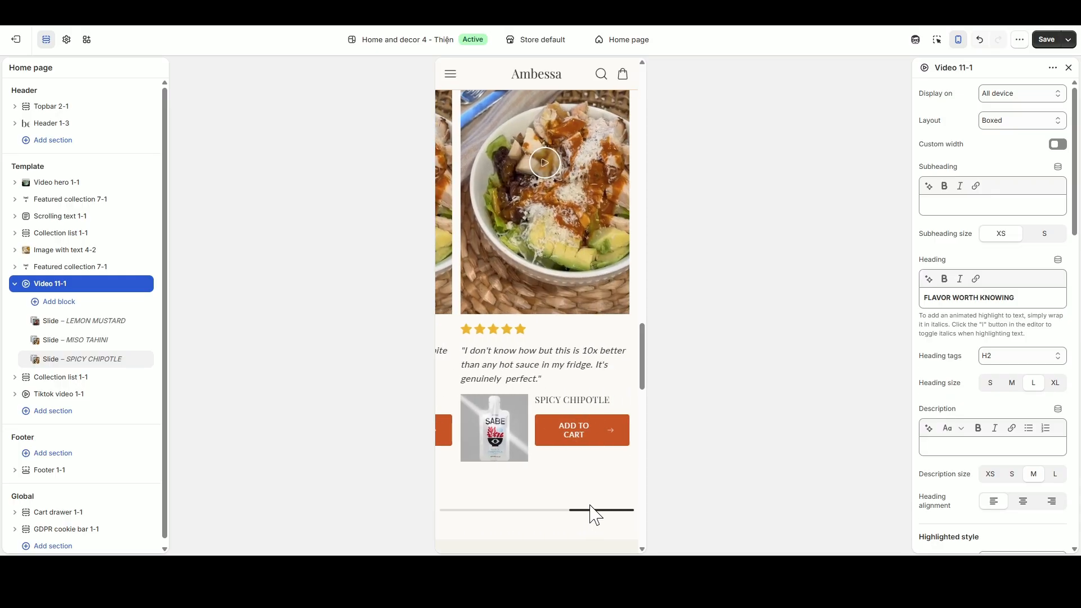
left_click(483, 510)
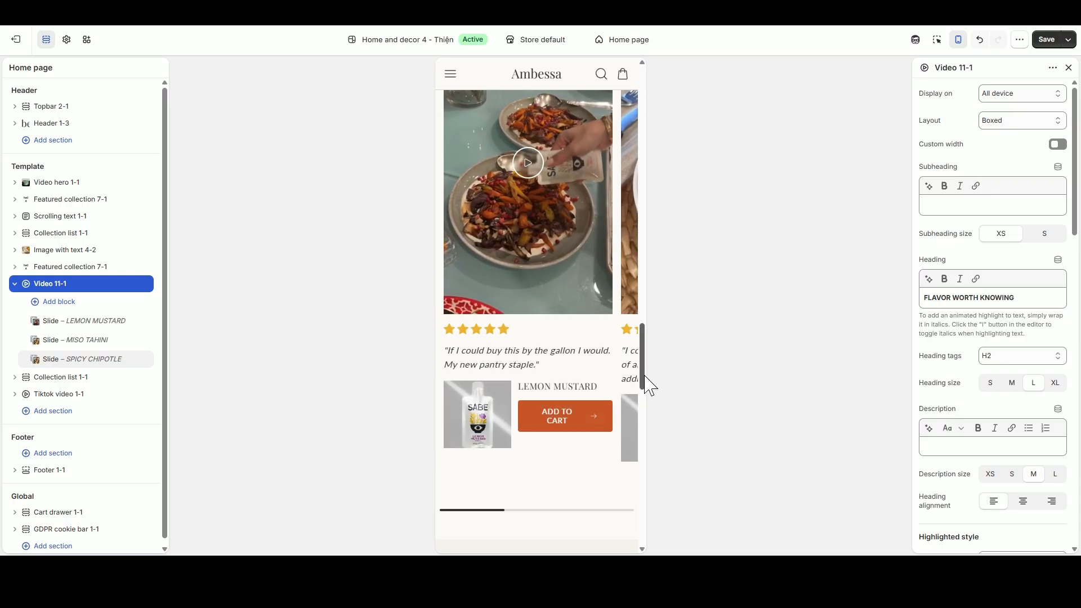
Save the theme changes and switch back to the desktop preview.
scroll(647, 372, "up", 3)
left_click(1043, 41)
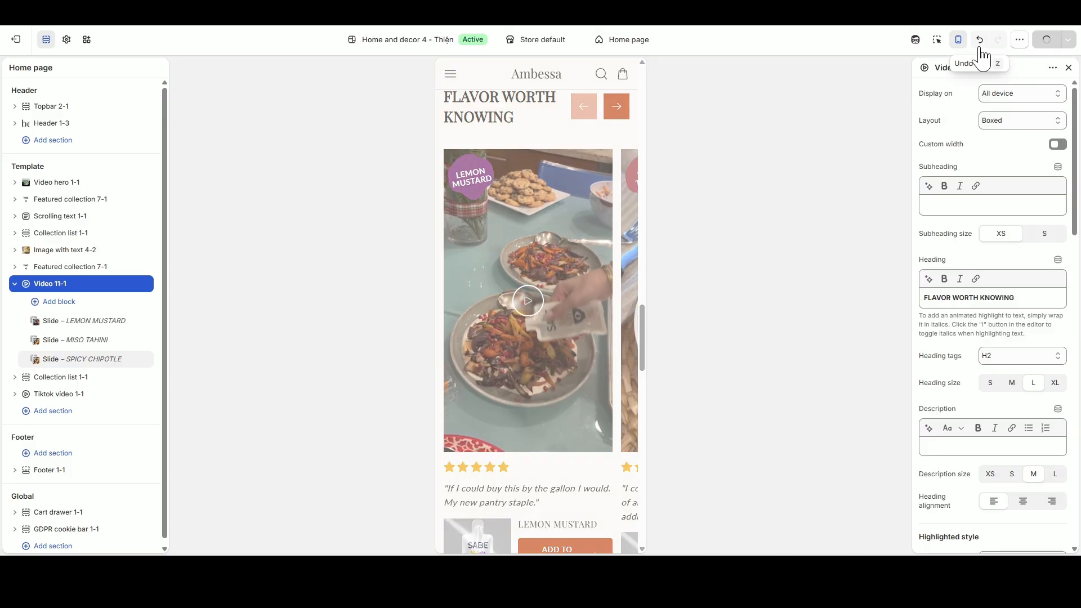
left_click(958, 40)
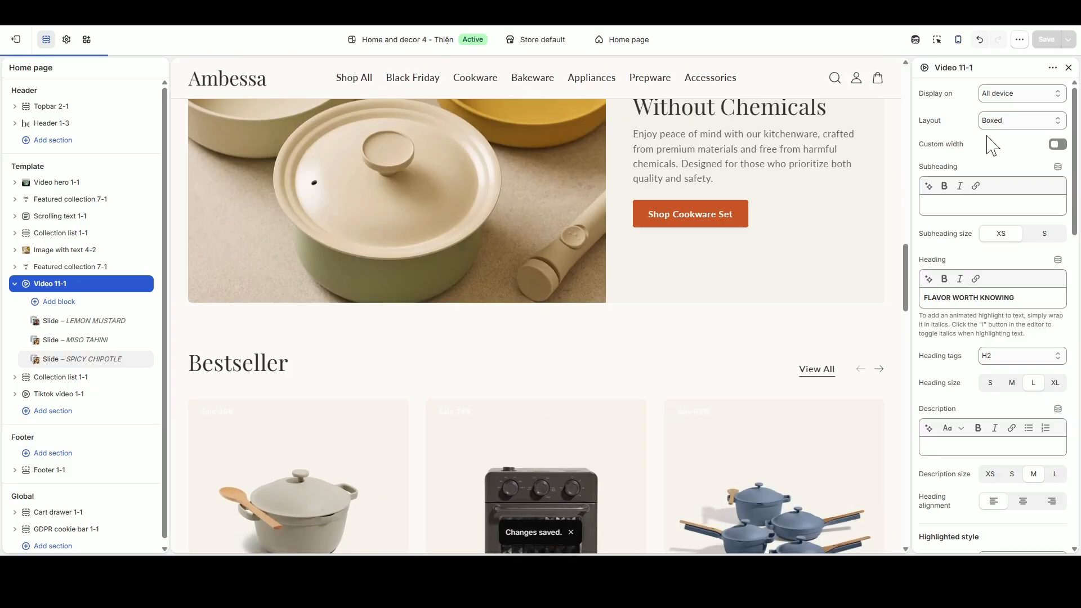